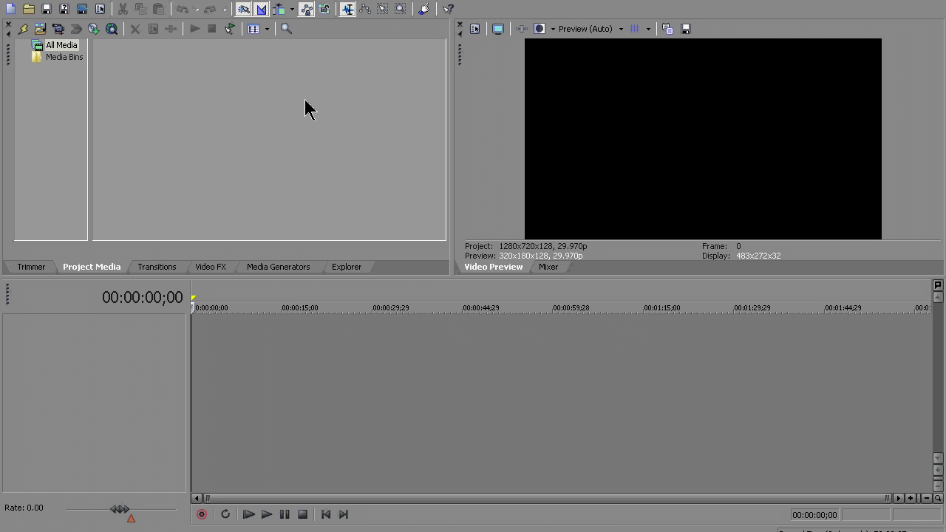
Step: Import 6.23.10 (2) and 6.23.10 from Zack > Videos > Time Lapses into Project Media
left_click(40, 29)
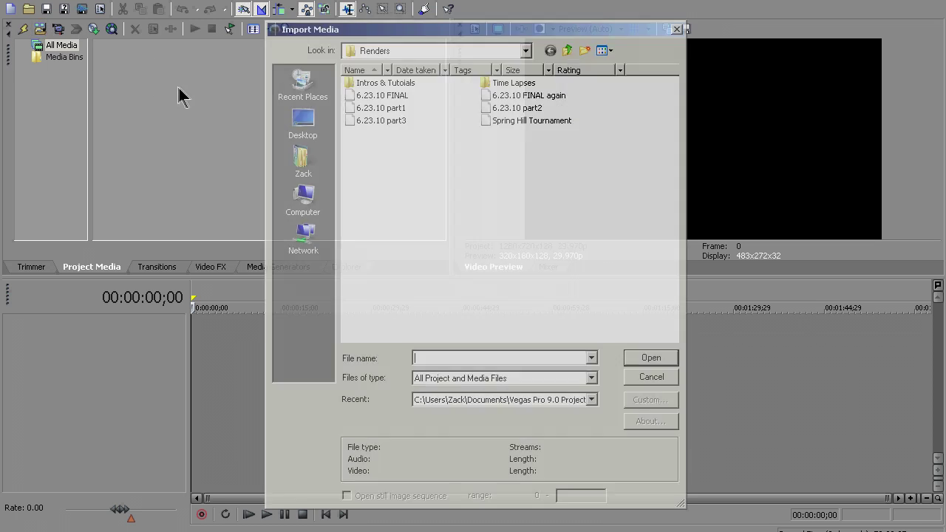
left_click(318, 169)
double_click(505, 96)
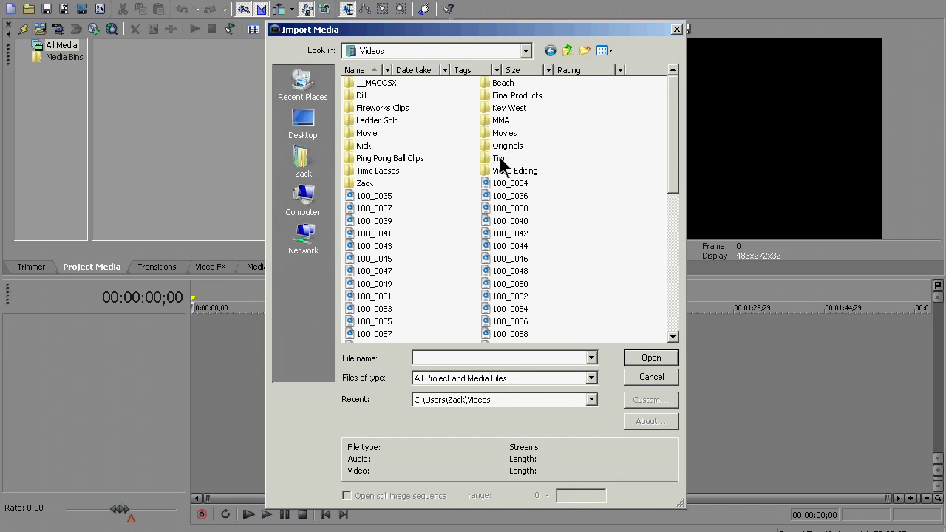
double_click(394, 170)
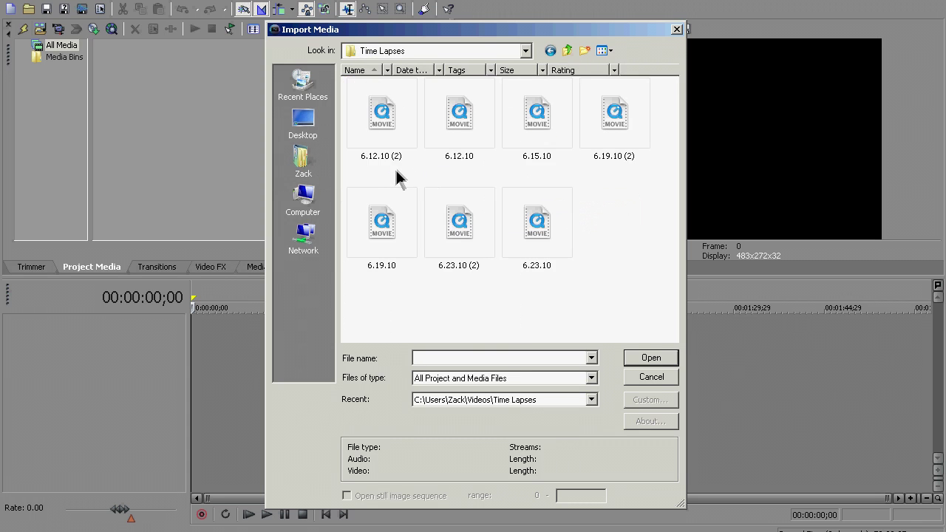
left_click(475, 235)
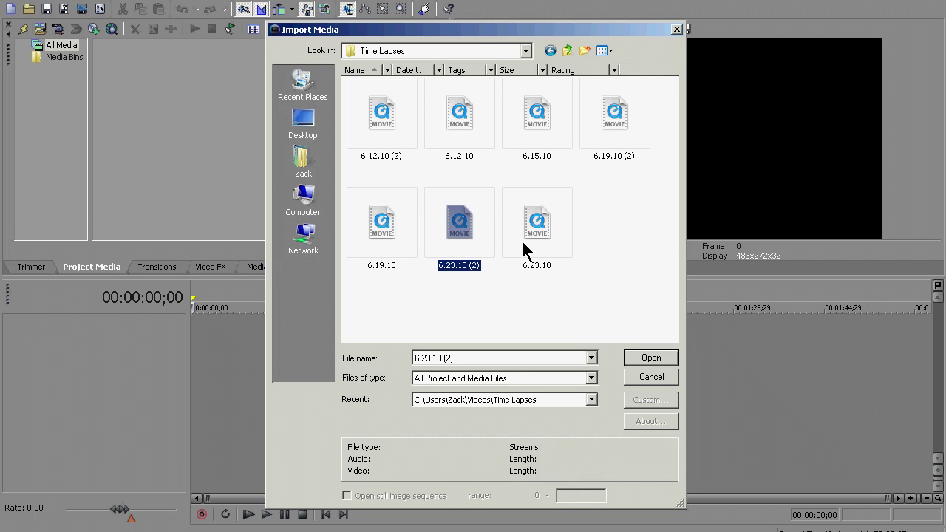
left_click(520, 238, "ctrl")
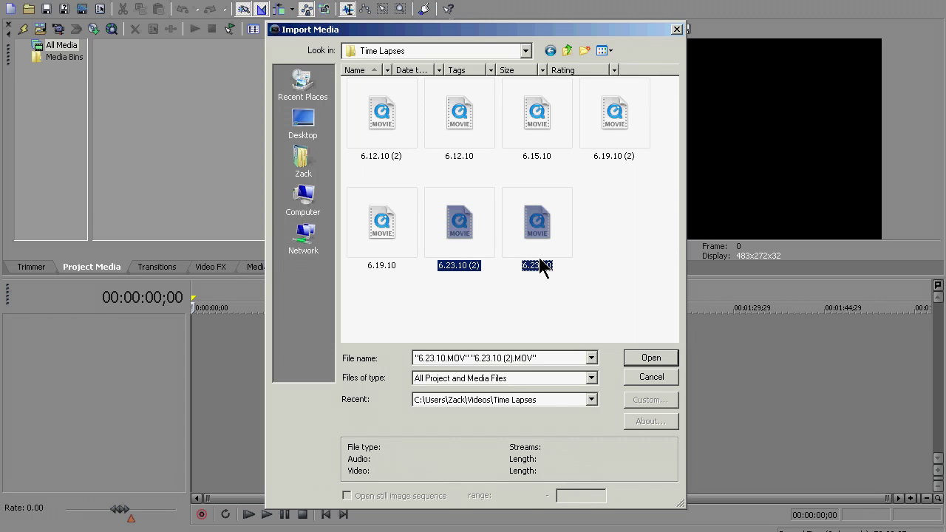
left_click(636, 355)
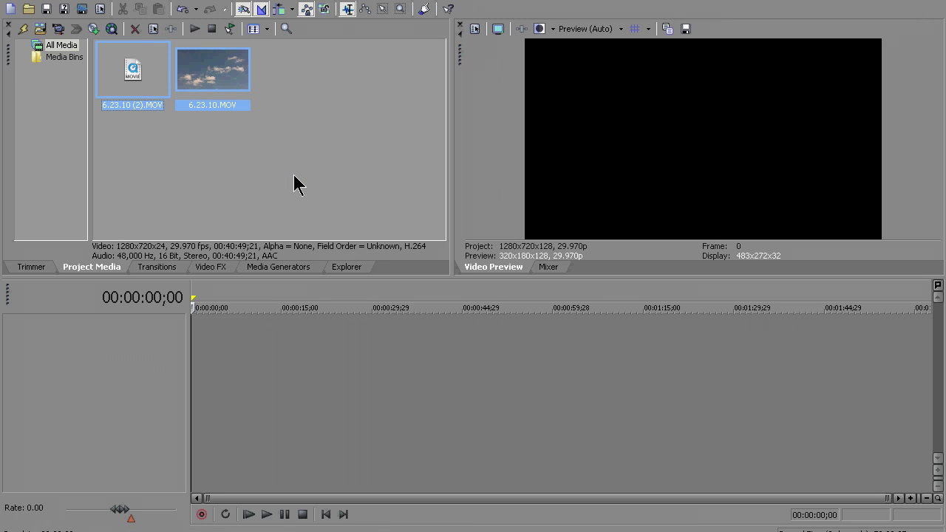
Step: Place 6.23.10.MOV on the timeline without audio and compress it to about 16 minutes
left_click(294, 183)
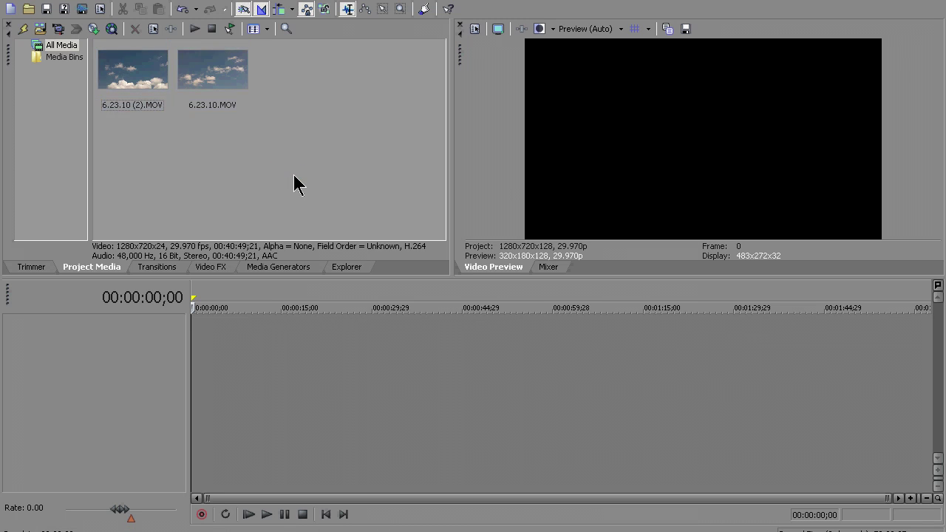
left_click_drag(224, 78, 191, 338)
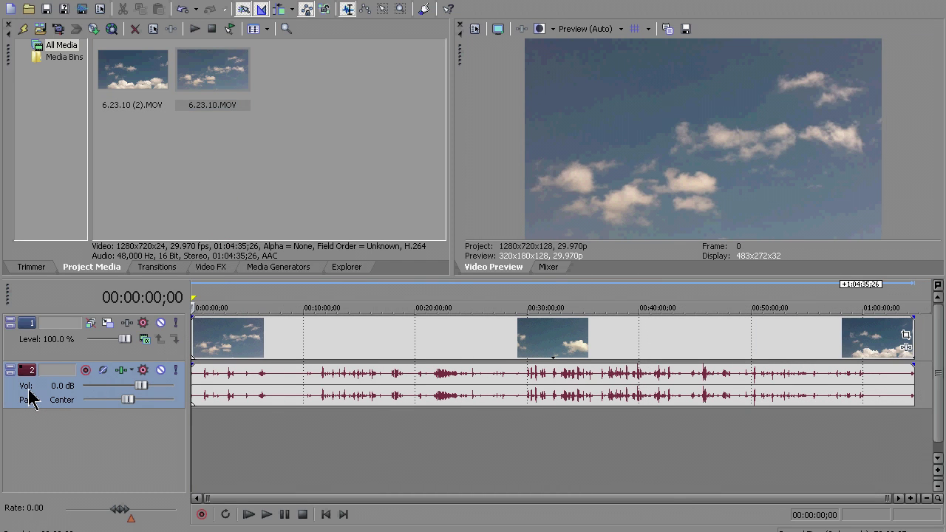
key("Delete")
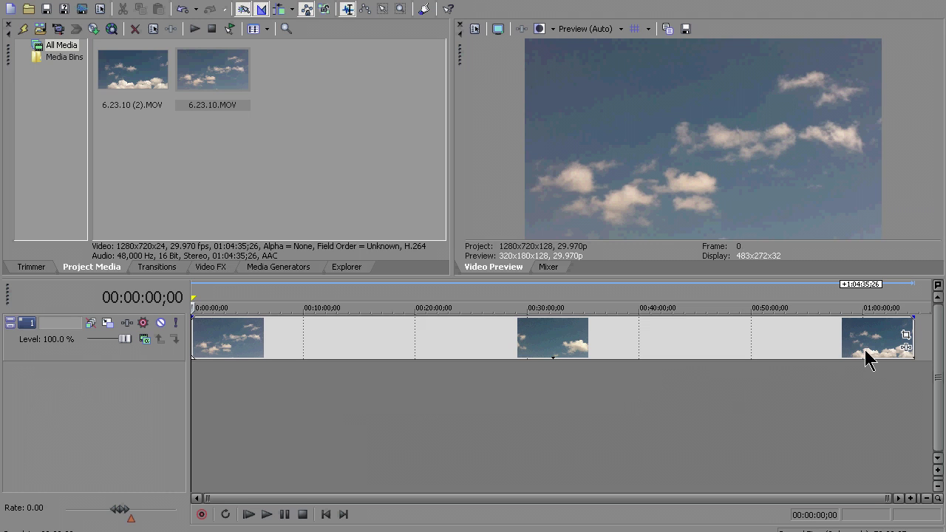
left_click(622, 348)
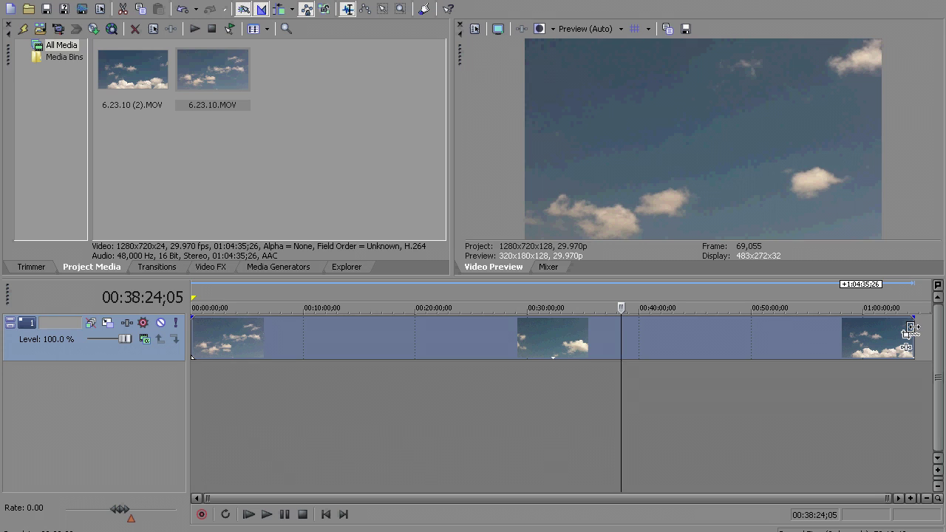
left_click_drag(913, 328, 363, 339)
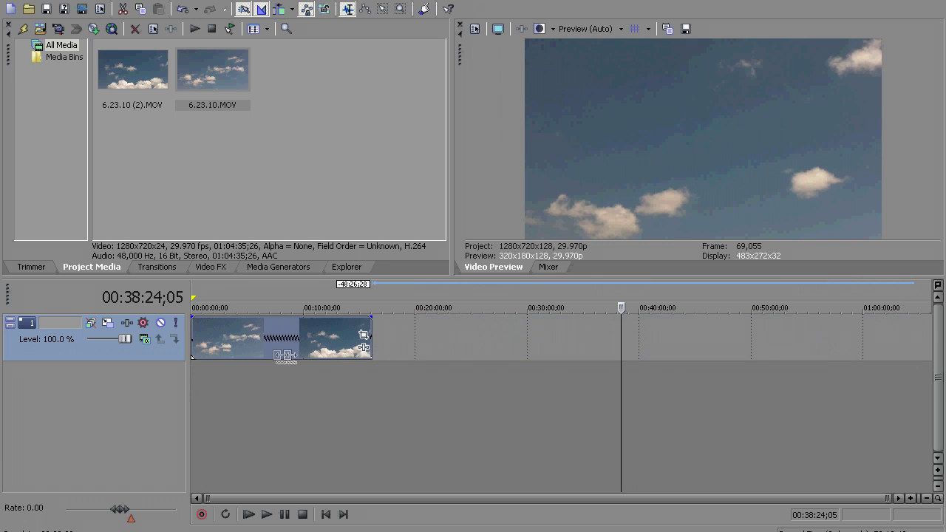
Step: Preview the sky clip at its end, at 00:08:07;00 and at 00:06:08;07
left_click(373, 340)
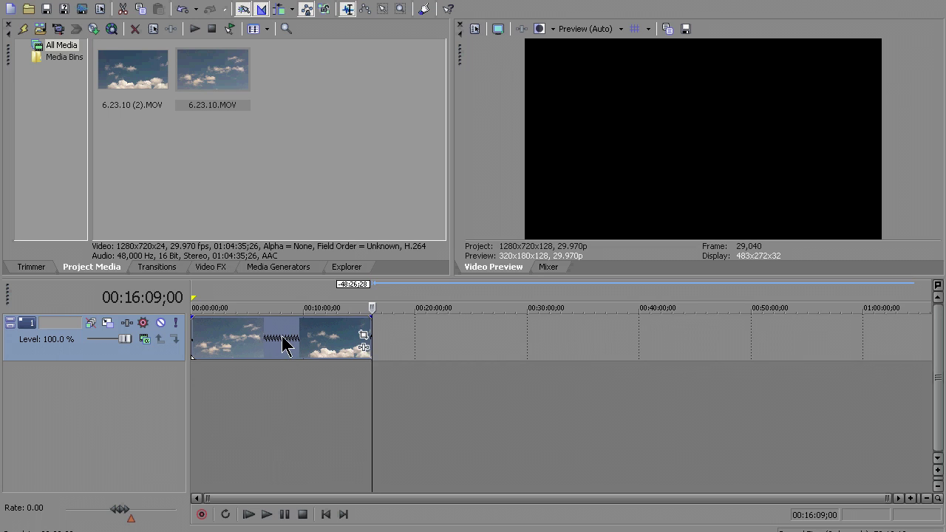
left_click(281, 344)
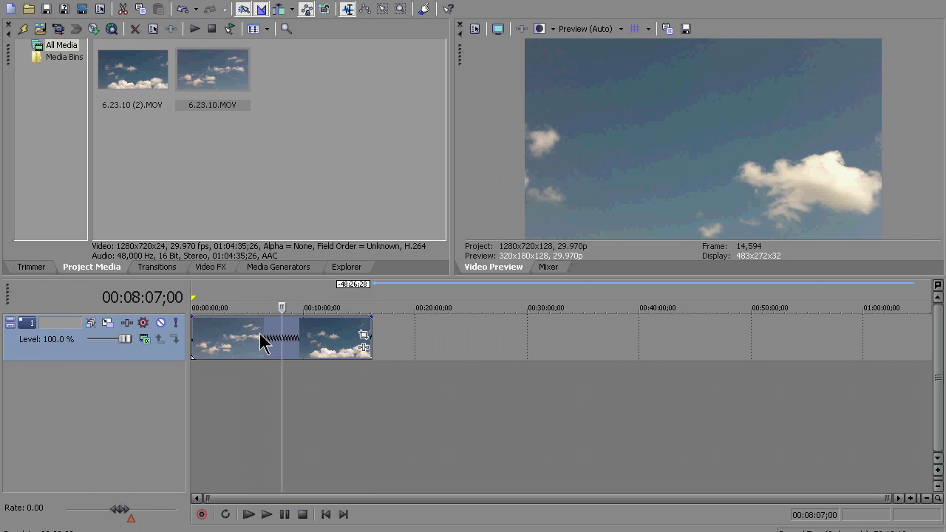
left_click(260, 342)
Step: Add an Event Velocity envelope to the sky clip and adjust its level
left_click(80, 3)
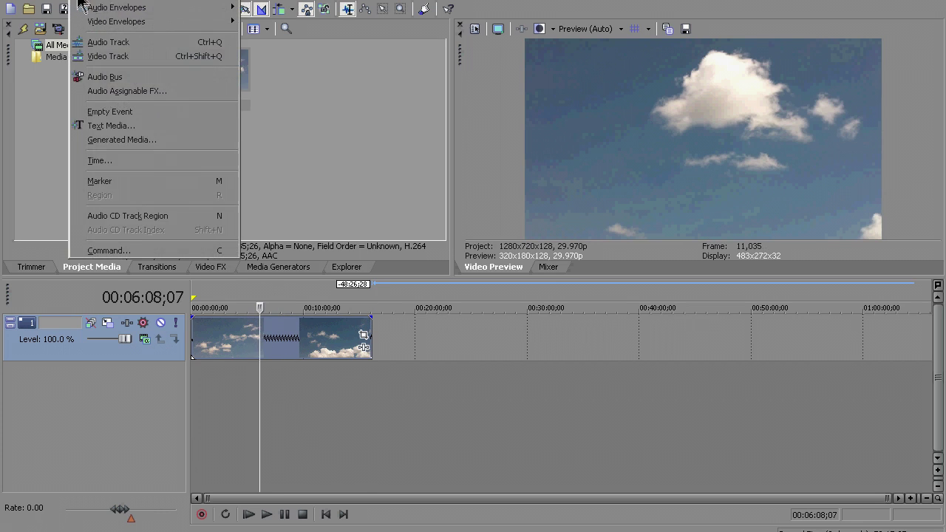
mouse_move(215, 21)
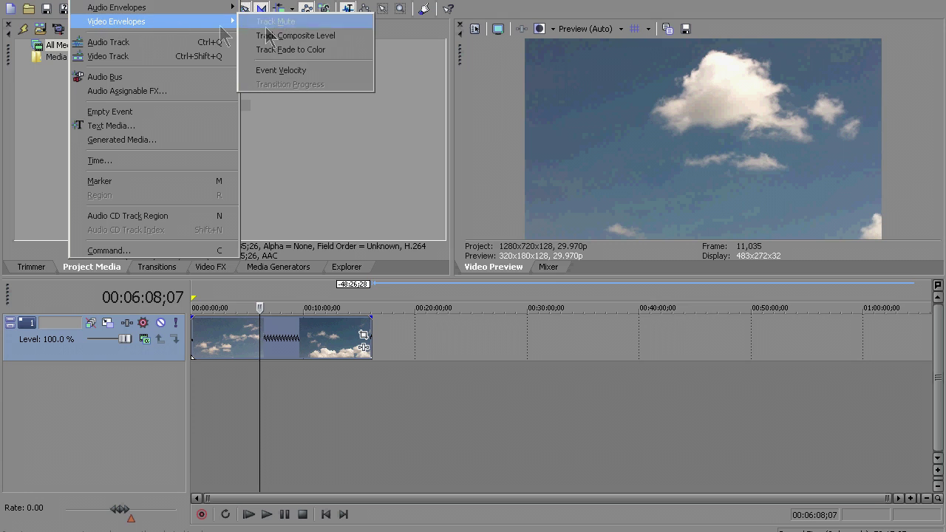
left_click(293, 70)
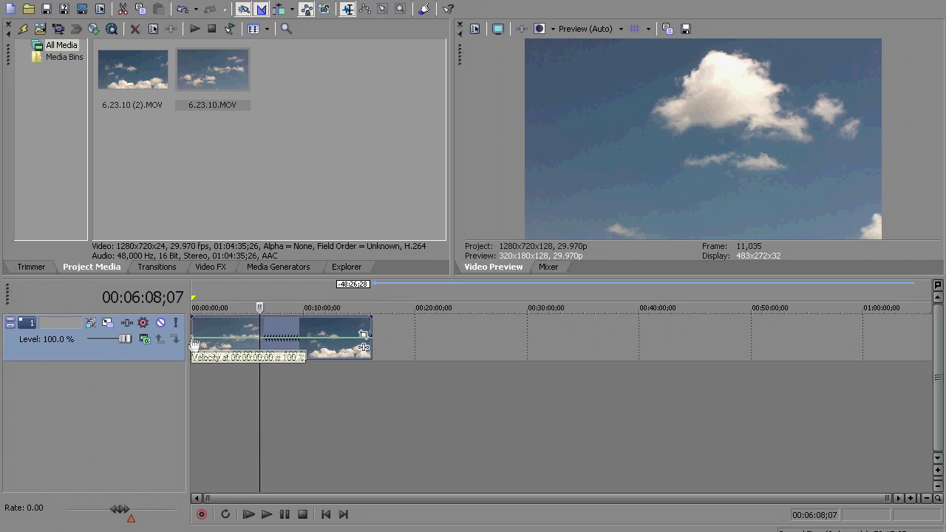
left_click_drag(194, 342, 195, 364)
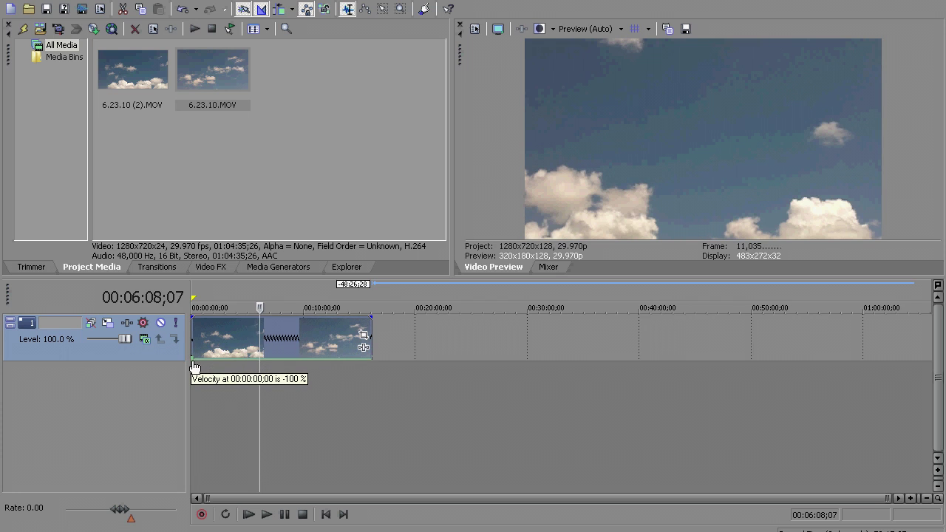
left_click_drag(195, 367, 197, 345)
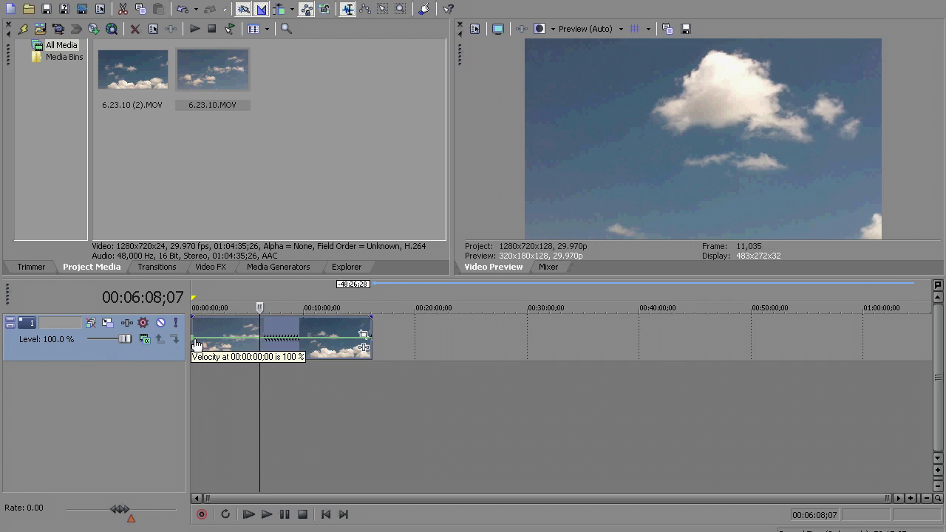
left_click_drag(196, 344, 195, 344)
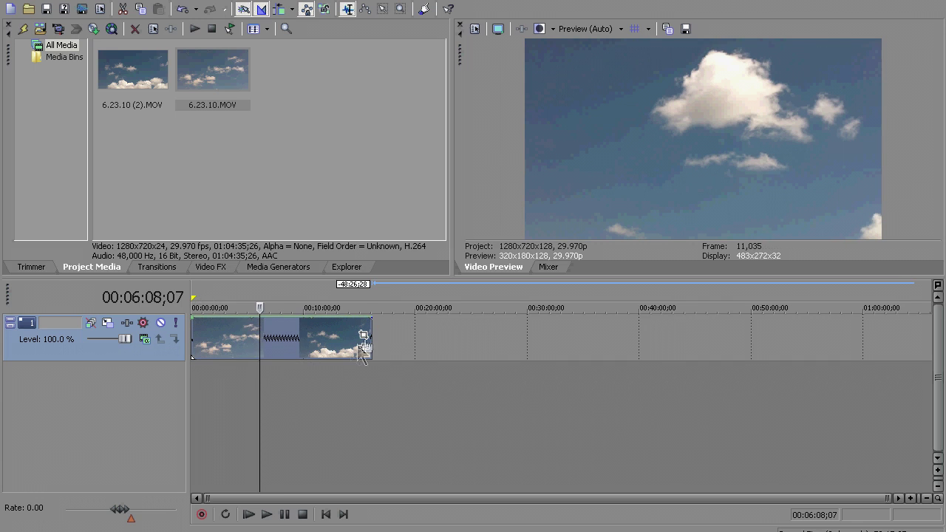
Step: Compress the clip to about five minutes and add 6.23.10 (2).MOV after it
left_click(337, 342)
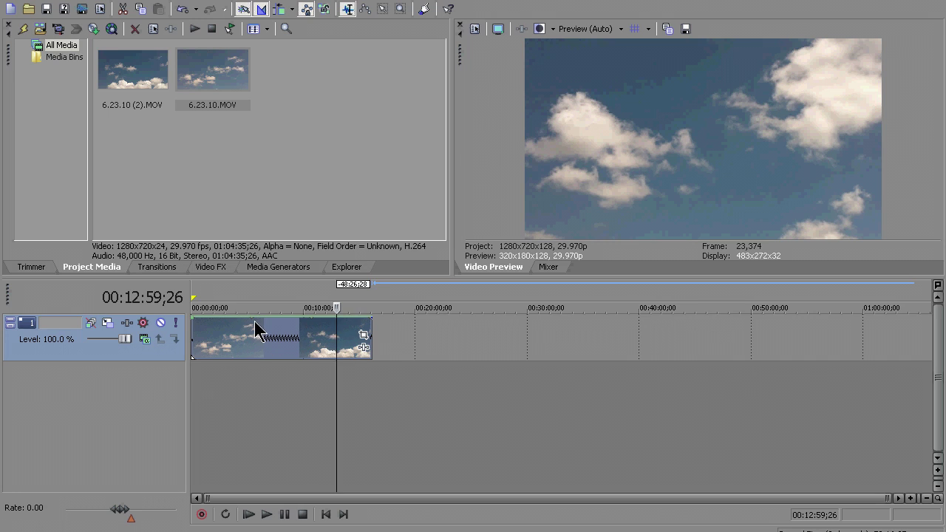
left_click_drag(368, 334, 252, 326)
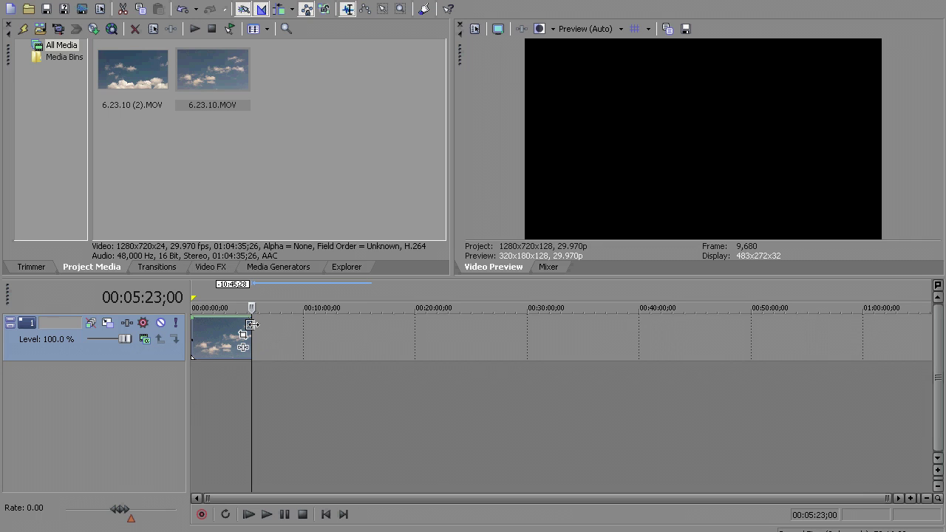
left_click(196, 152)
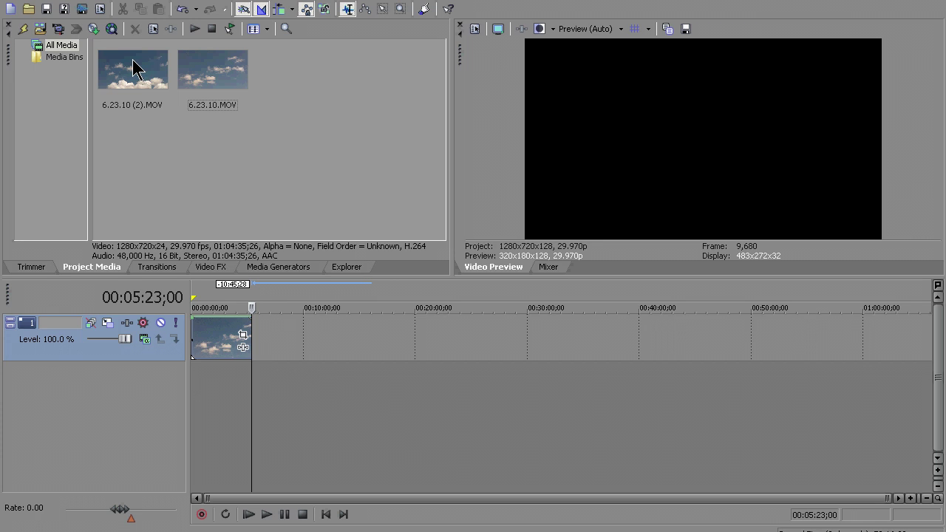
left_click_drag(133, 69, 258, 337)
Step: Remove the second clip's audio track and compress the clip much shorter
key("Delete")
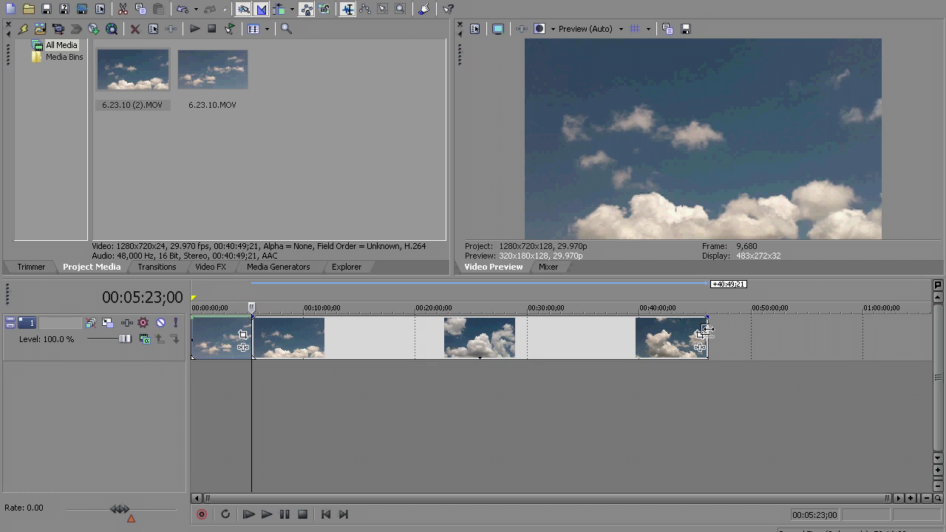
left_click_drag(705, 330, 365, 333)
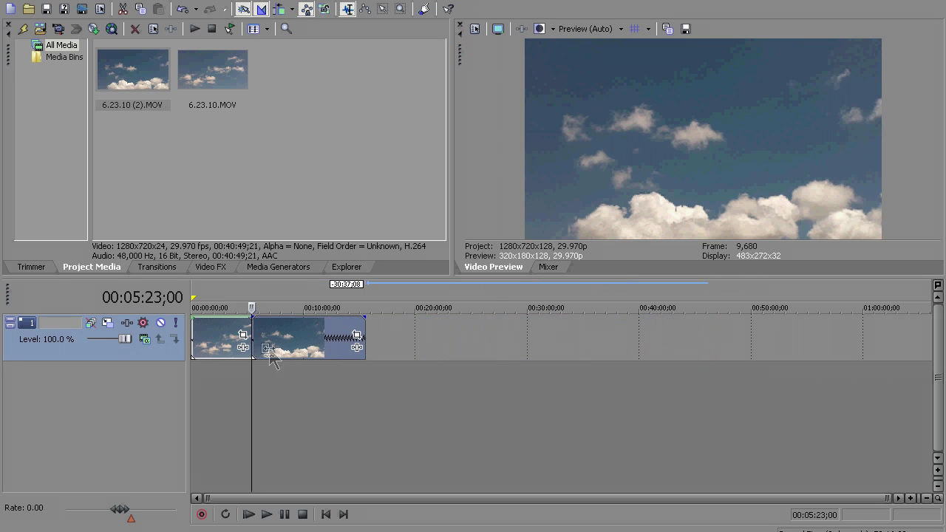
left_click(295, 349)
Step: Give the second clip a maximum Event Velocity envelope and trim it to end near 00:08:47
left_click(126, 3)
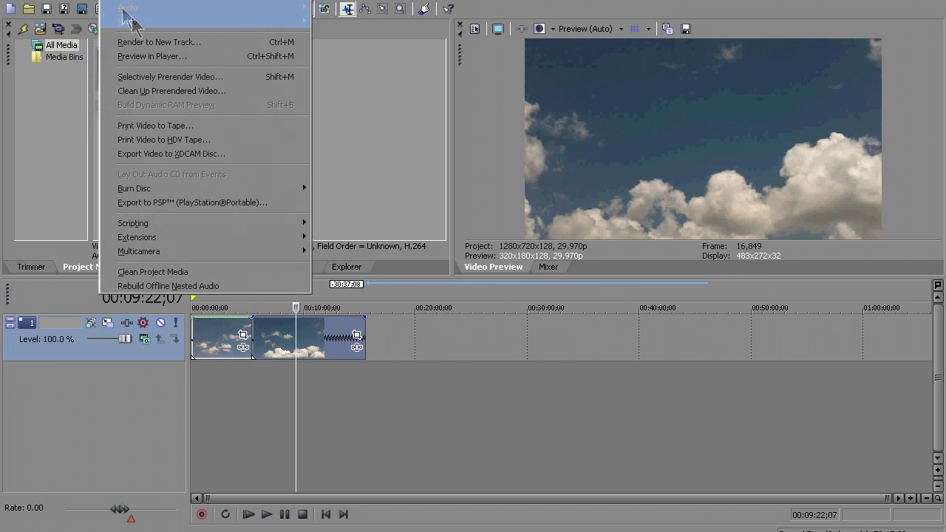
mouse_move(177, 21)
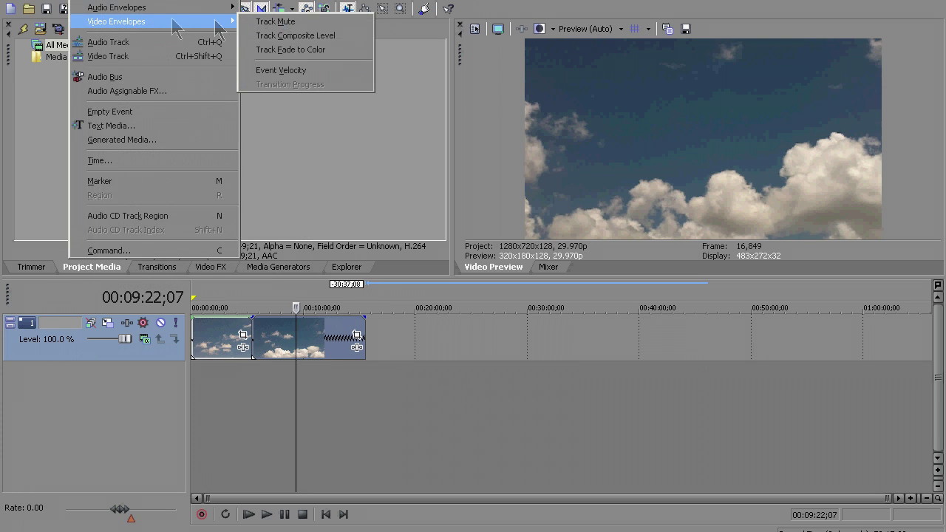
left_click(289, 69)
left_click_drag(263, 337, 263, 318)
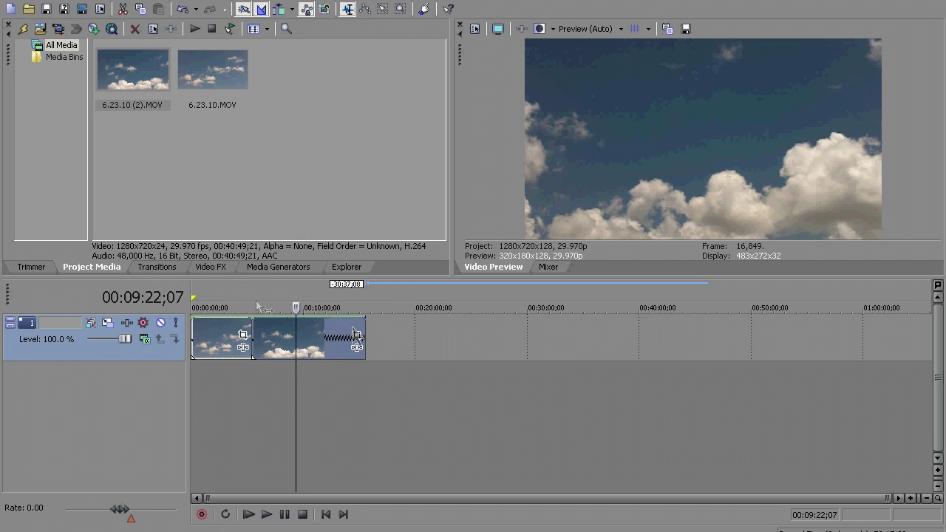
left_click_drag(362, 329, 289, 331)
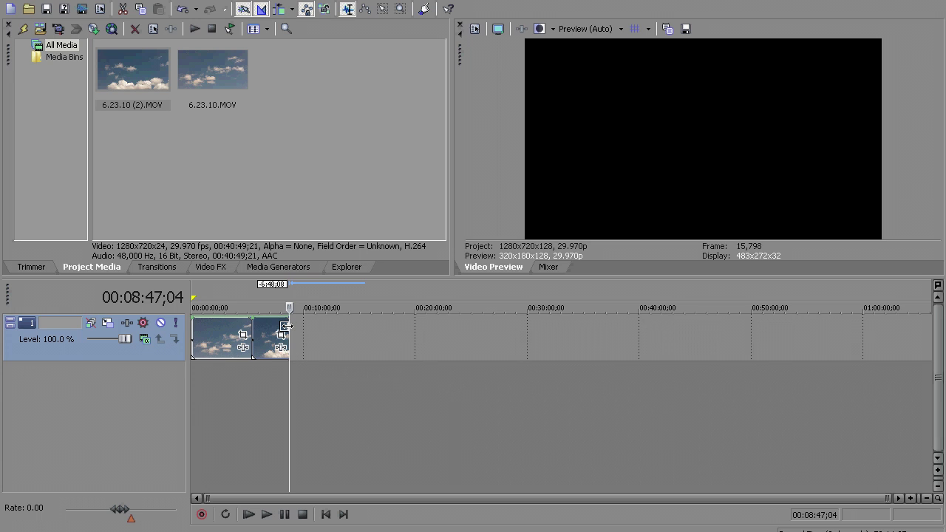
Step: Set up a Sony AVC YouTube HD render named 6.23.10.part1 in the Renders folder
left_click(8, 3)
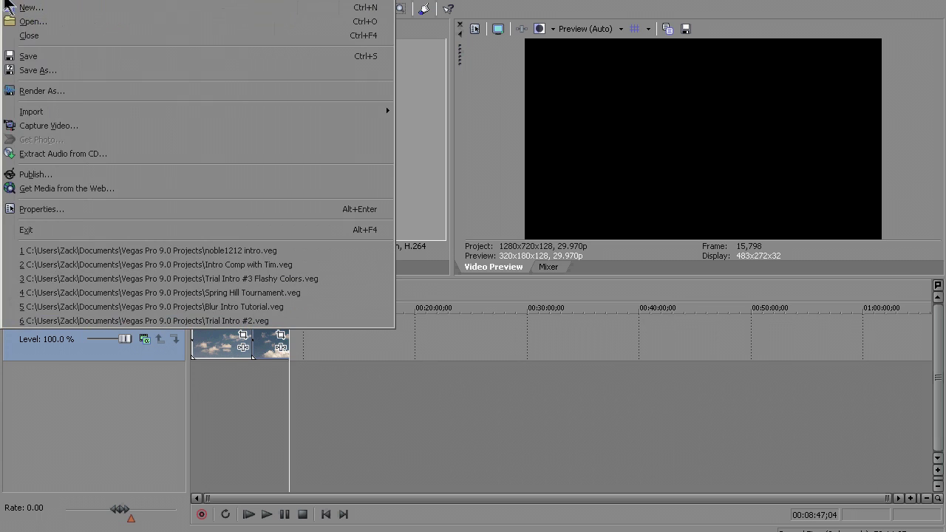
left_click(18, 91)
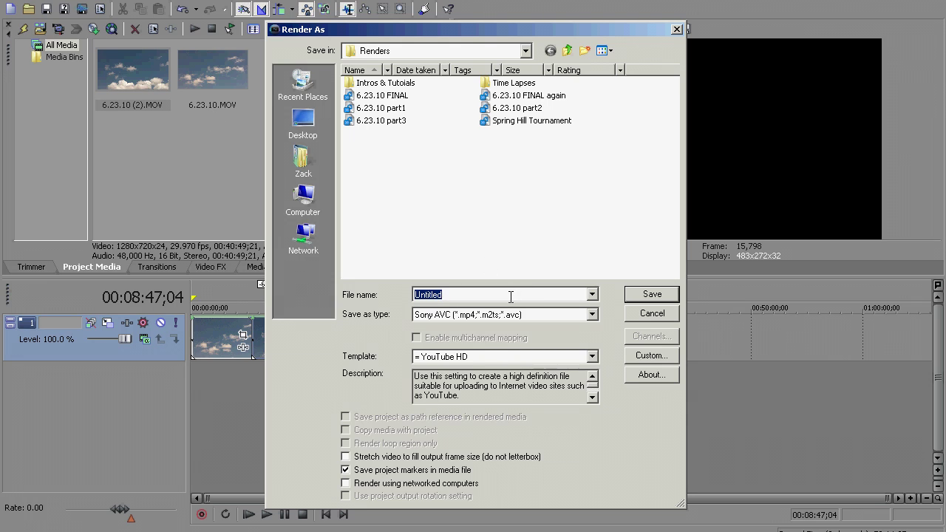
type("6.23")
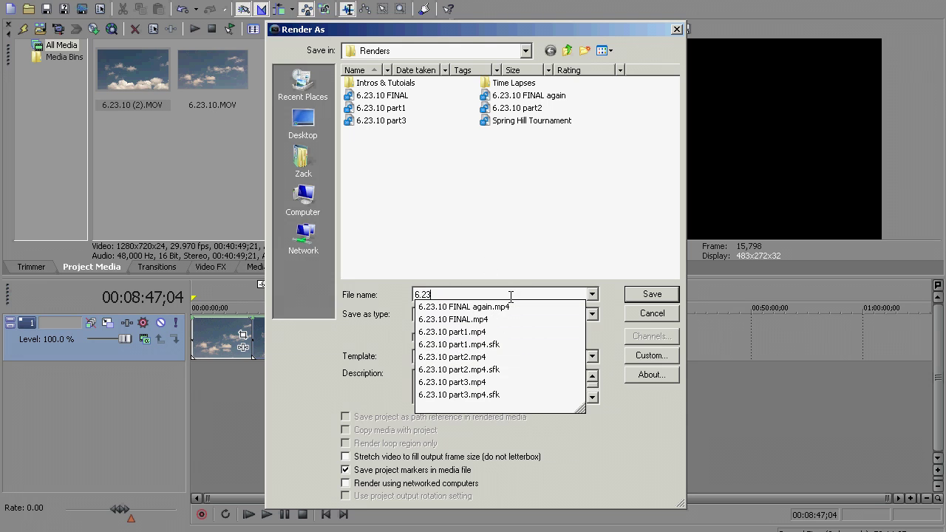
type(".10.part1")
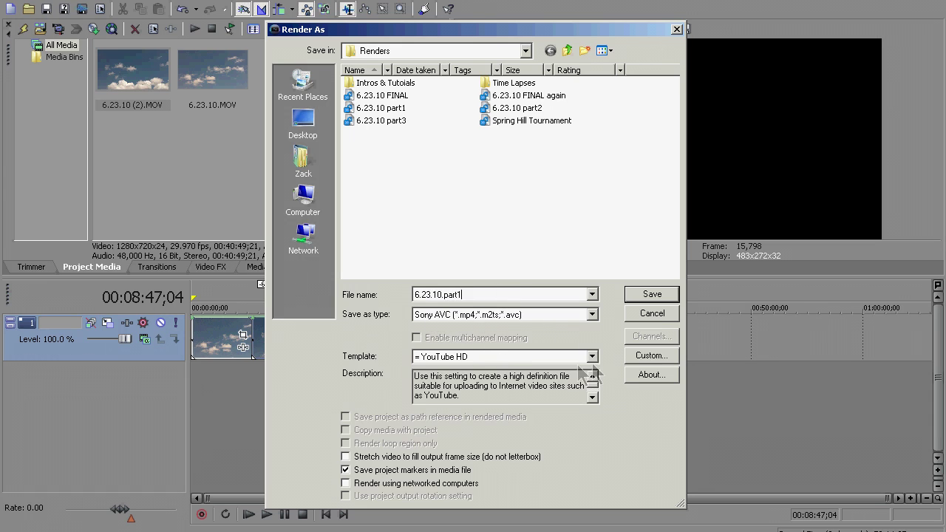
left_click(649, 355)
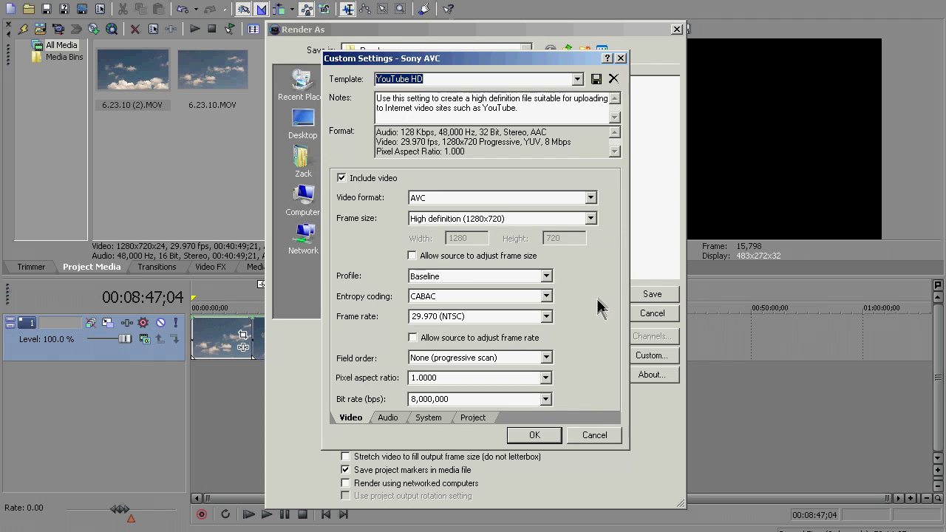
Step: Review the audio, file format and video quality encoding settings, accept them, and cancel the render
left_click(388, 419)
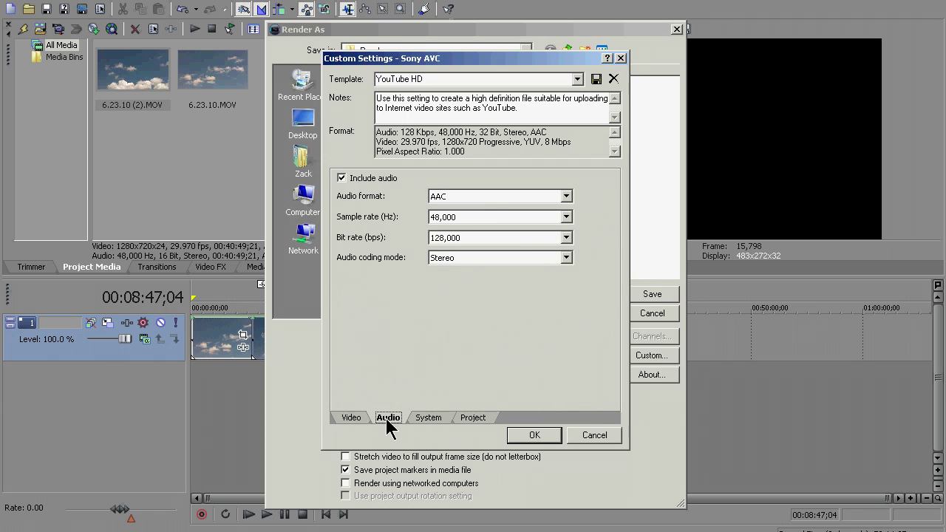
left_click(431, 419)
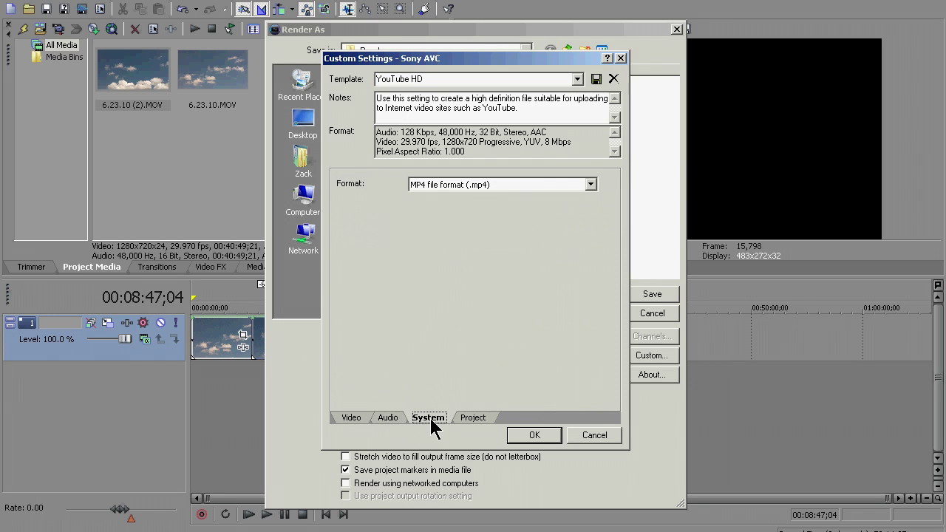
left_click(476, 417)
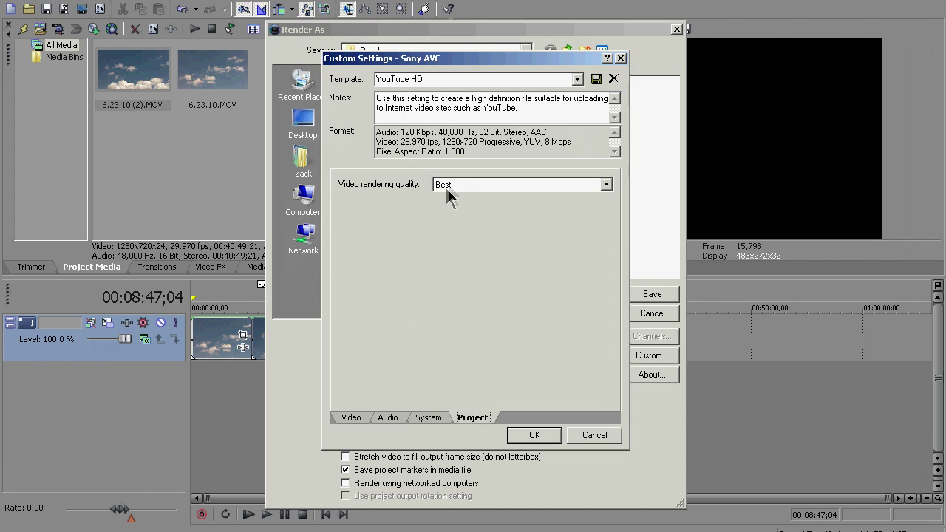
left_click(532, 435)
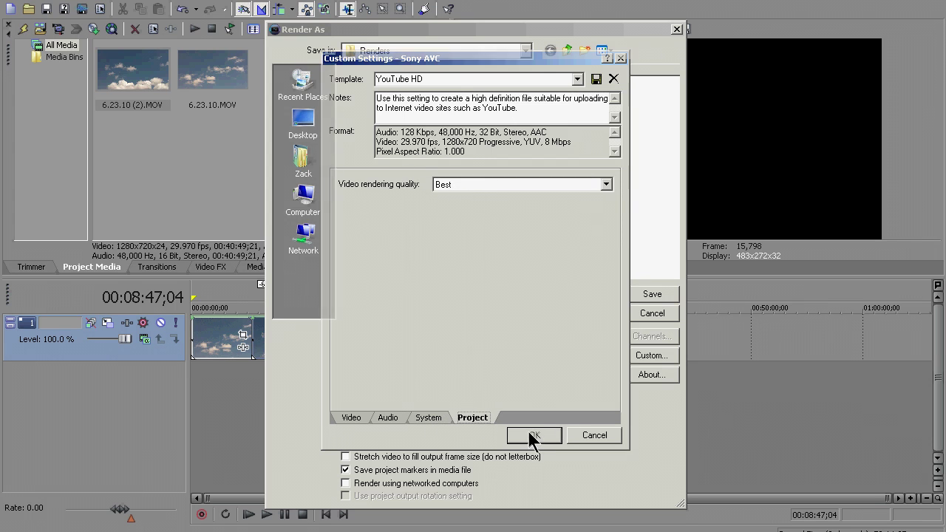
left_click(645, 313)
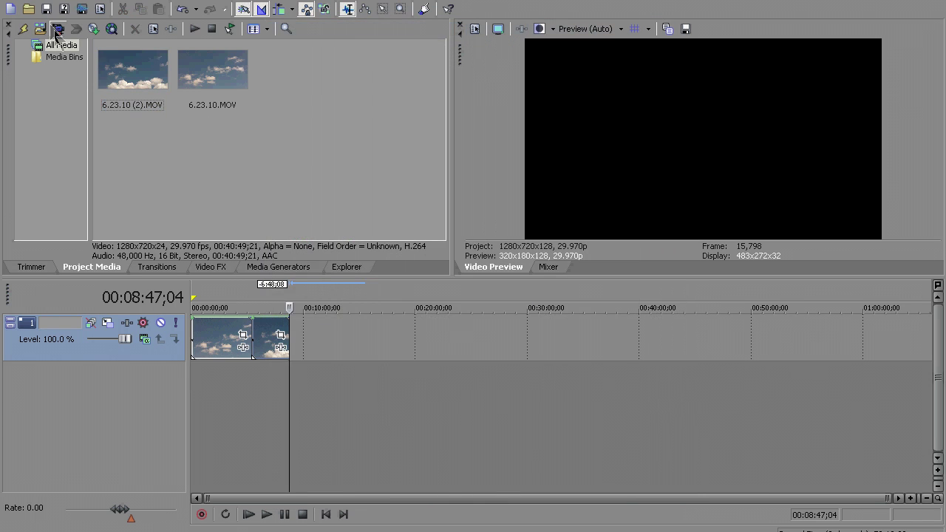
Step: Import 6.23.10 part1.mp4 from Documents > Vegas Pro 9.0 Projects > Renders
left_click(40, 35)
left_click(307, 163)
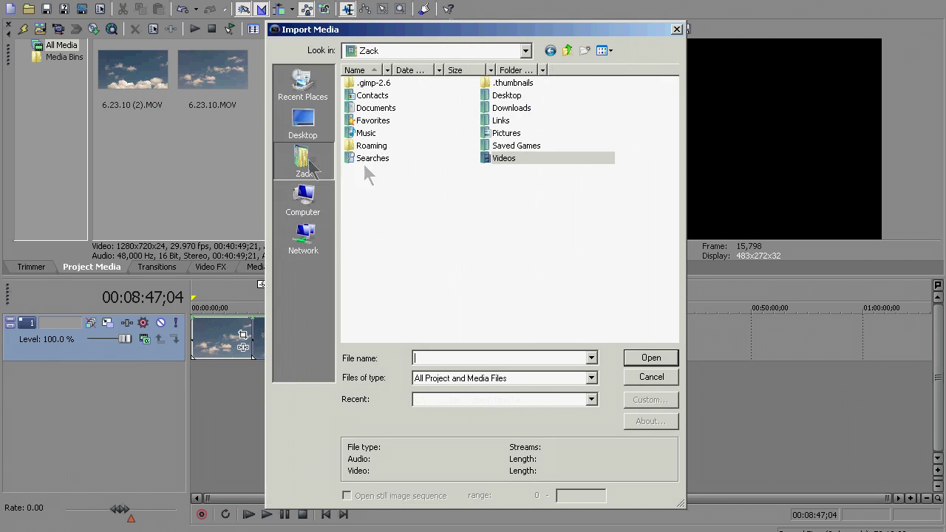
double_click(377, 109)
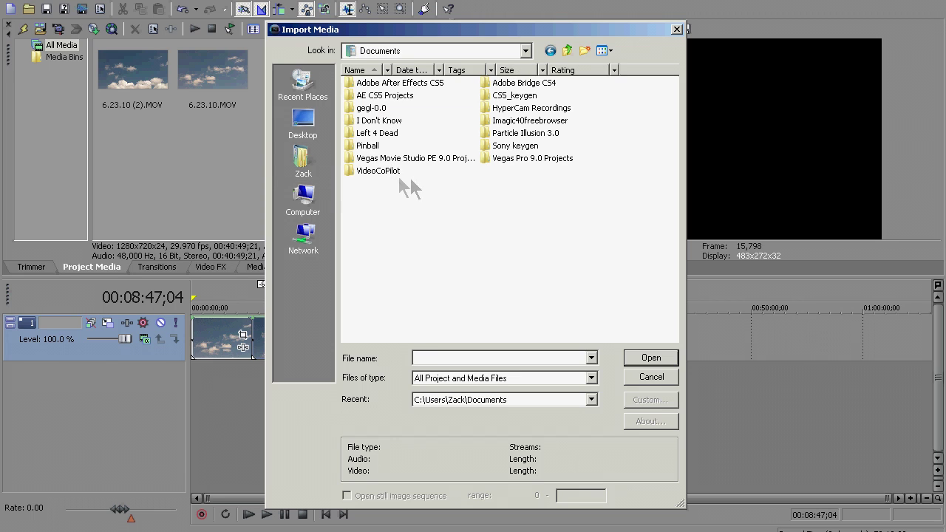
double_click(507, 160)
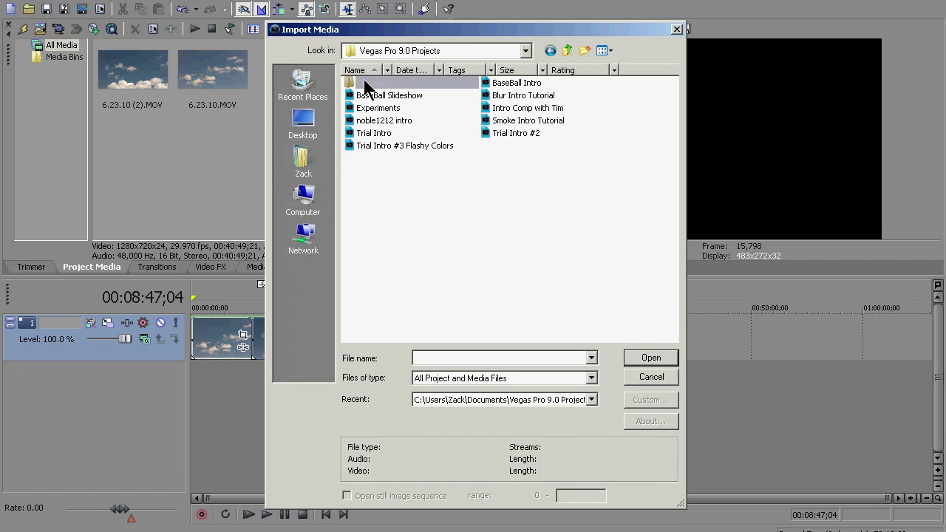
double_click(365, 81)
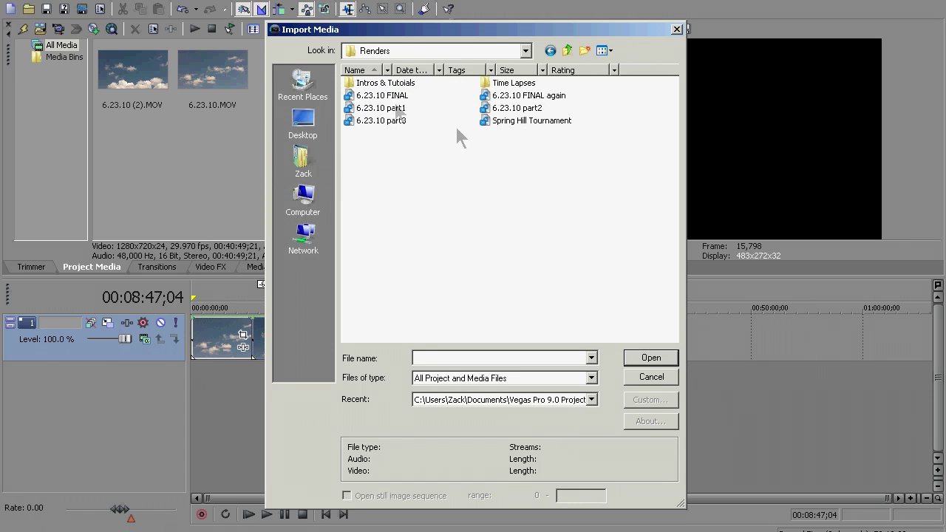
double_click(372, 109)
left_click(242, 133)
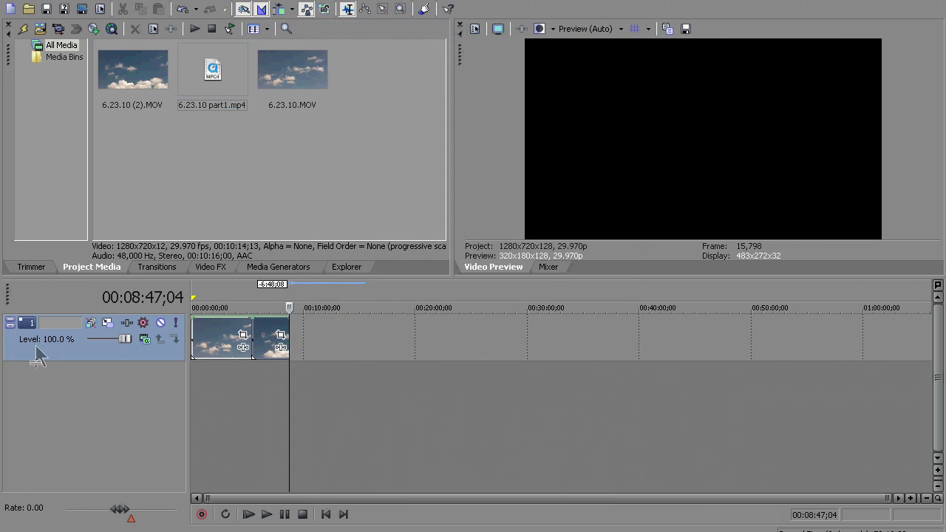
Step: Replace the old track with 6.23.10 part1.mp4, drop its audio, and compress it toward two minutes
key("Delete")
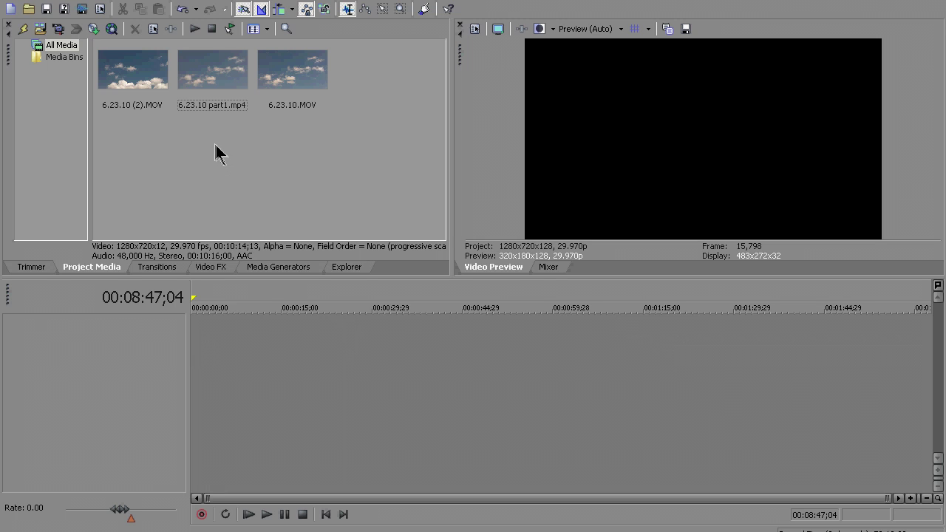
left_click_drag(215, 88, 194, 336)
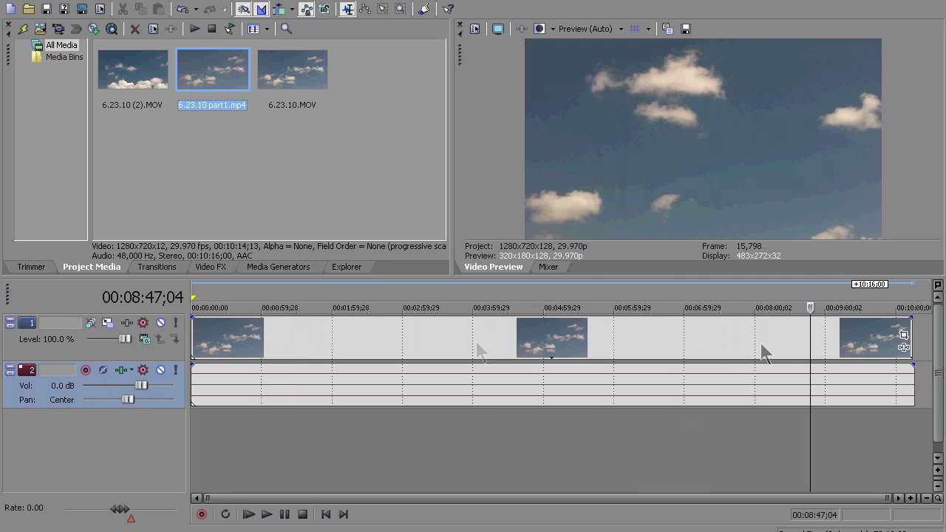
key("Delete")
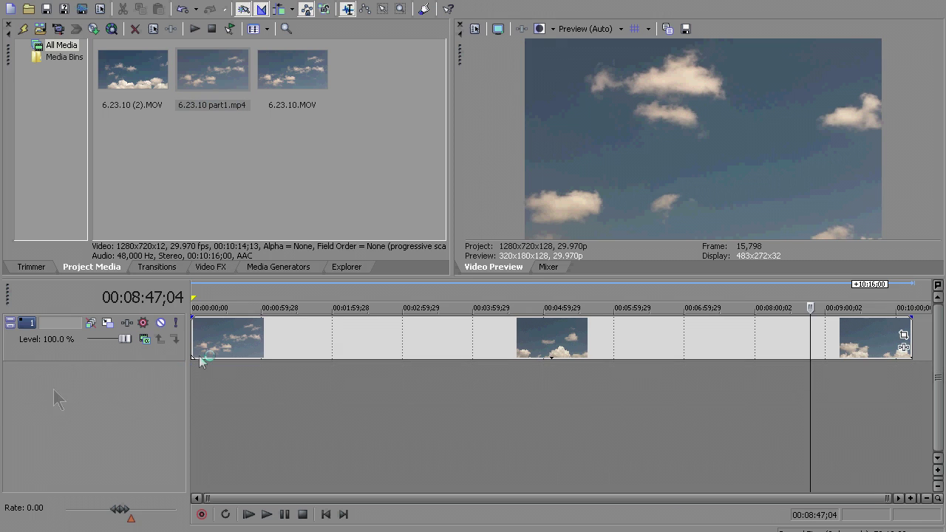
left_click_drag(910, 330, 371, 337)
Step: Move the playhead to 00:00:54;02 and add an Event Velocity envelope to the part1 clip
left_click(255, 344)
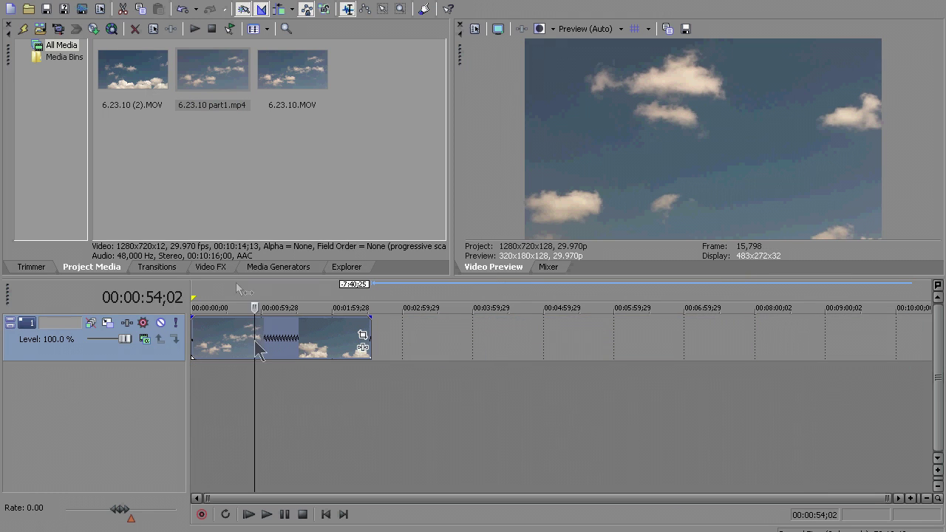
left_click(74, 2)
mouse_move(148, 24)
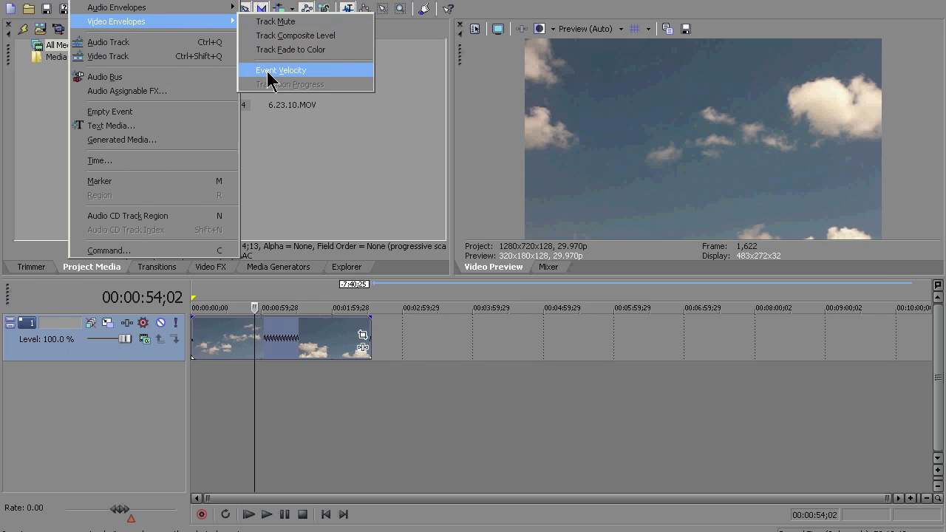
left_click(278, 70)
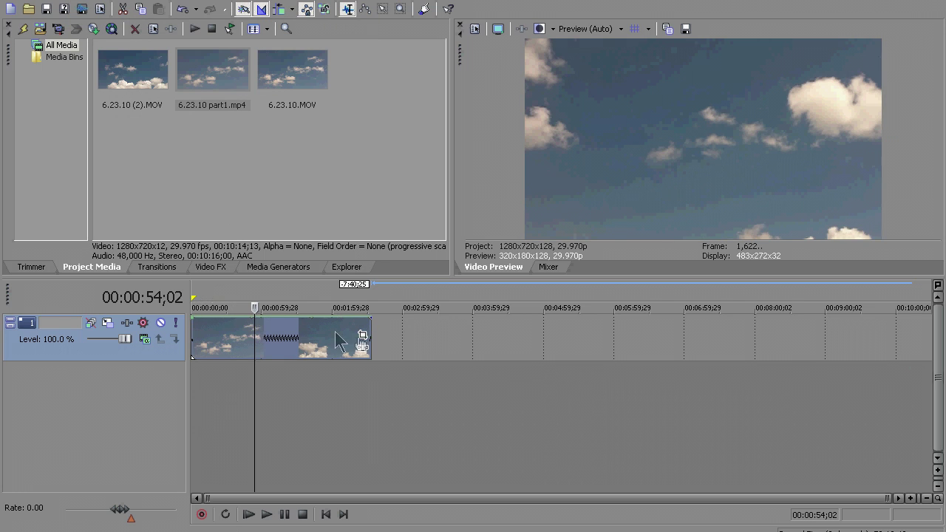
Step: Shorten the part1 clip so it ends at 00:00:51;05
left_click_drag(371, 339, 247, 330)
left_click(386, 346)
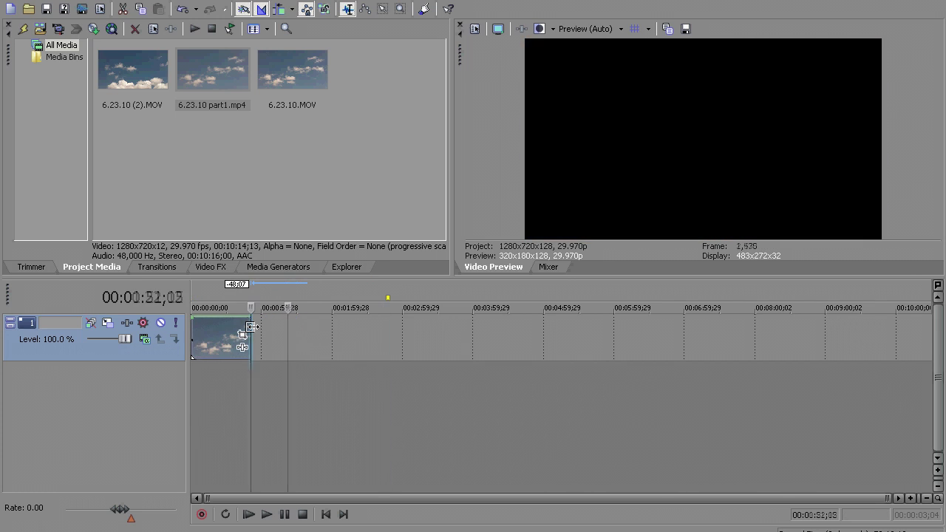
left_click(250, 331)
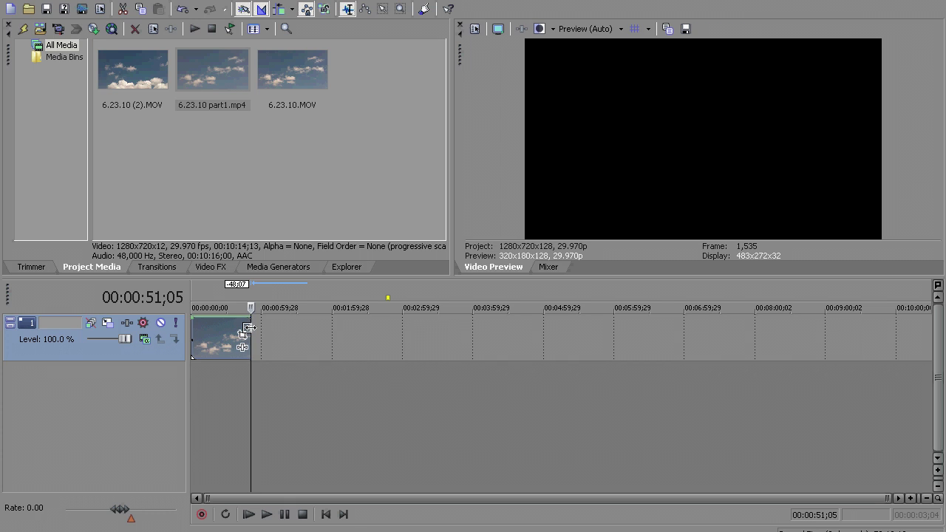
key("alt+space")
key("Escape")
left_click(15, 2)
Step: Cancel the Render As dialog and import 6.23.10 part2.mp4 into Project Media
left_click(37, 90)
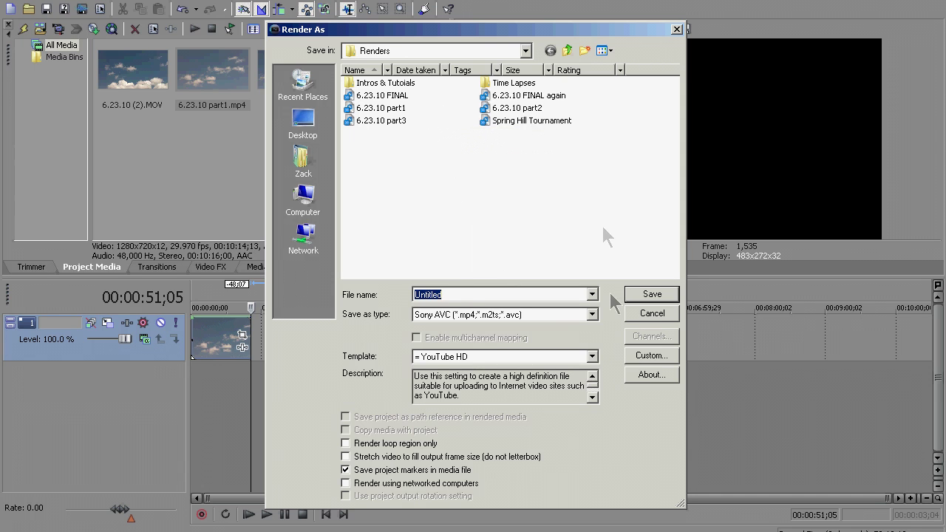
left_click(652, 313)
left_click(41, 28)
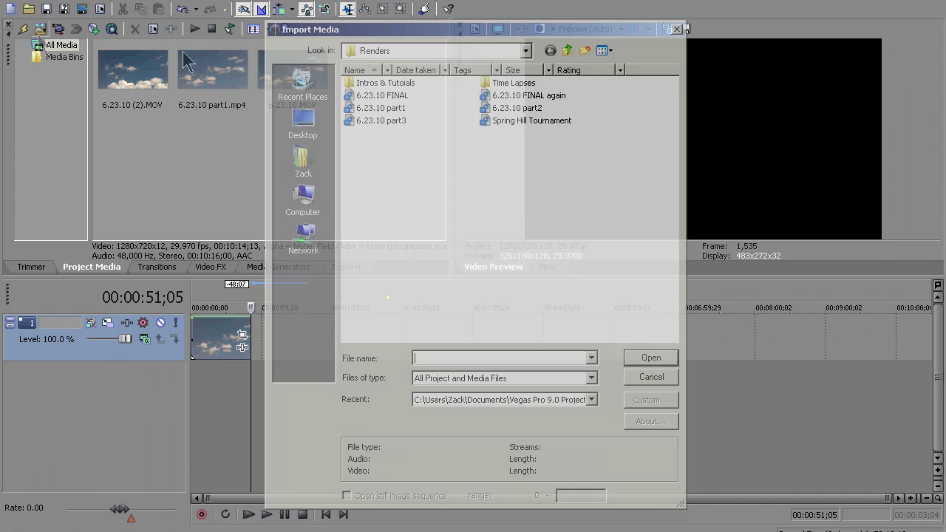
double_click(495, 108)
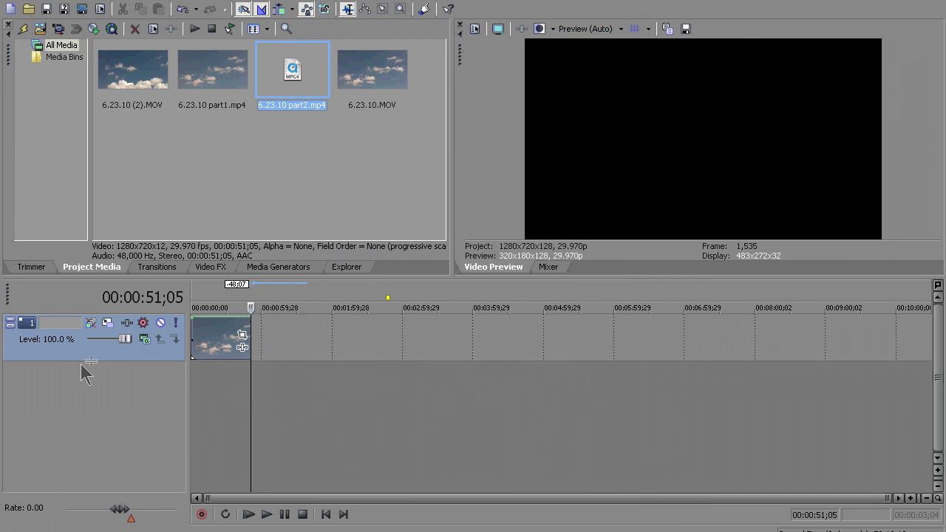
Step: Swap the old track for 6.23.10 part2.mp4 as video only, with the playhead near 00:00:15
key("Delete")
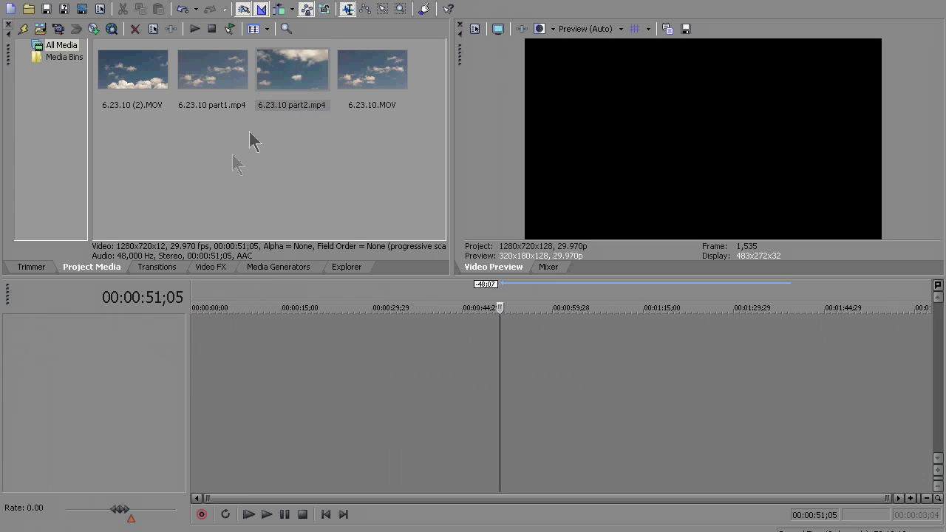
left_click_drag(296, 87, 135, 370)
key("Delete")
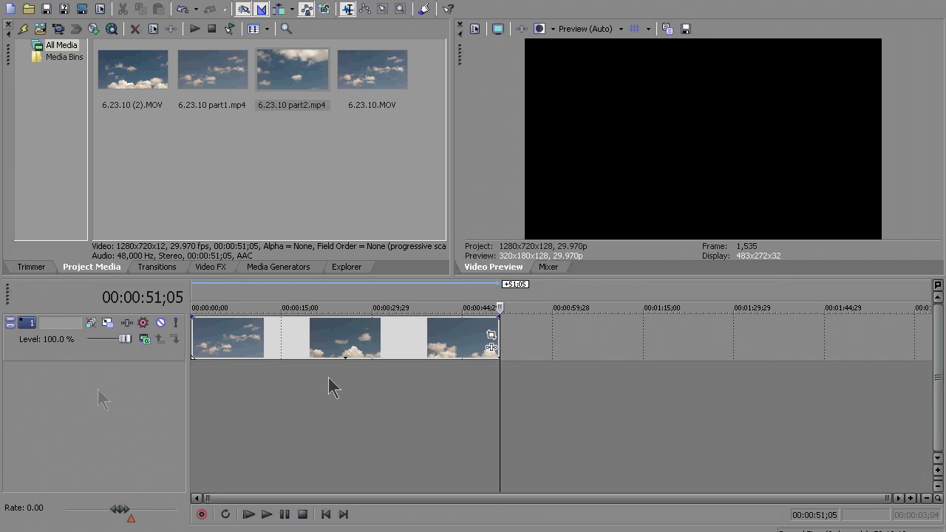
left_click(390, 348)
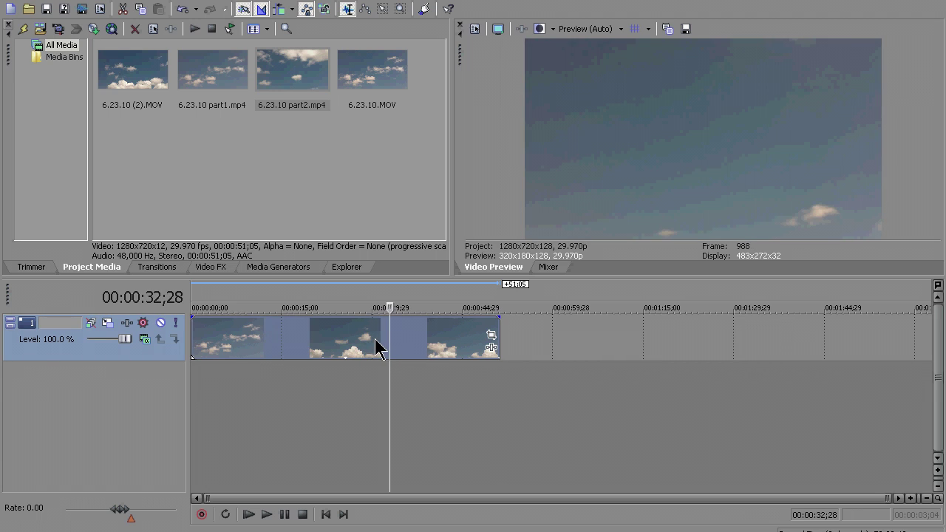
left_click(282, 335)
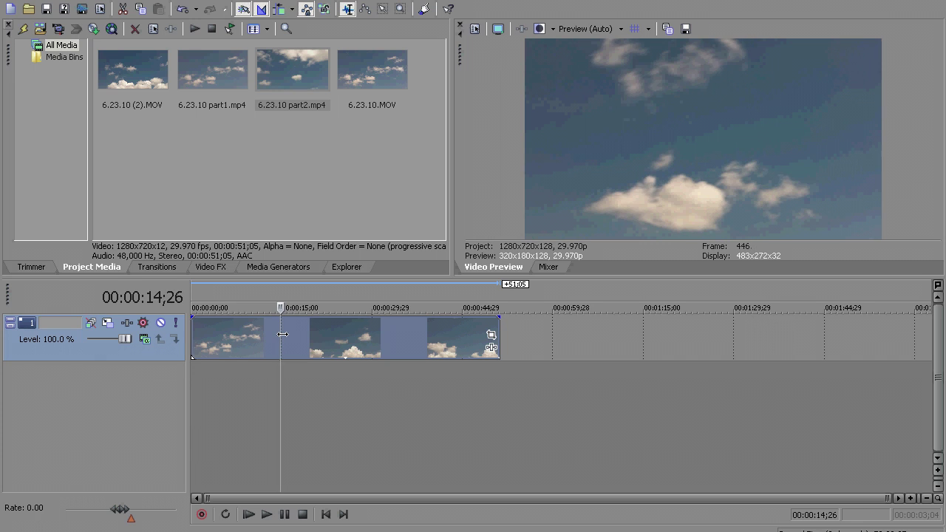
scroll(292, 339, "up", 2)
scroll(292, 340, "down", 2)
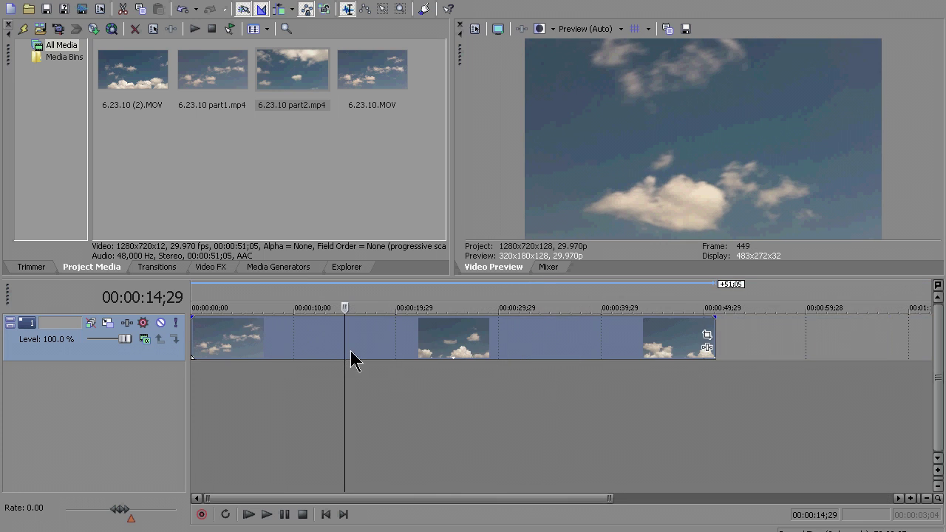
key("Right")
key("Right")
key("Left")
key("Left")
key("Right")
key("Right")
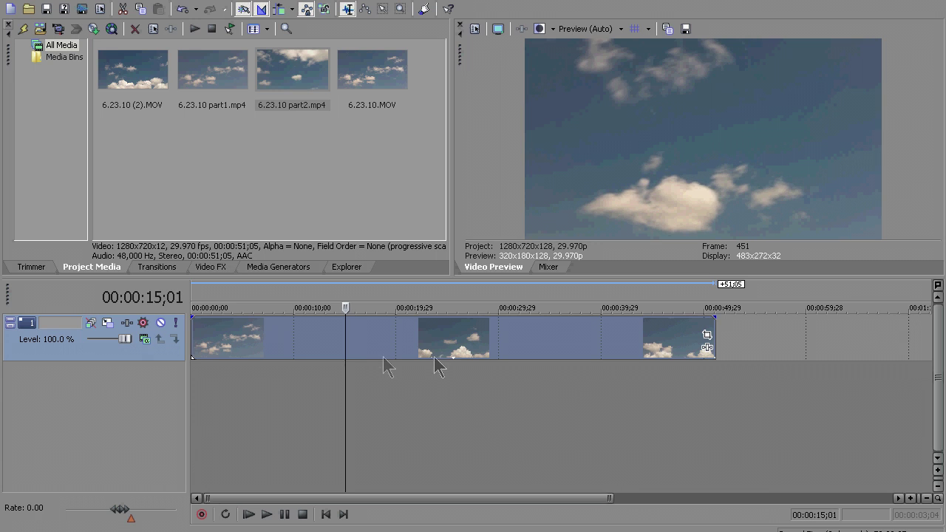
left_click(455, 349)
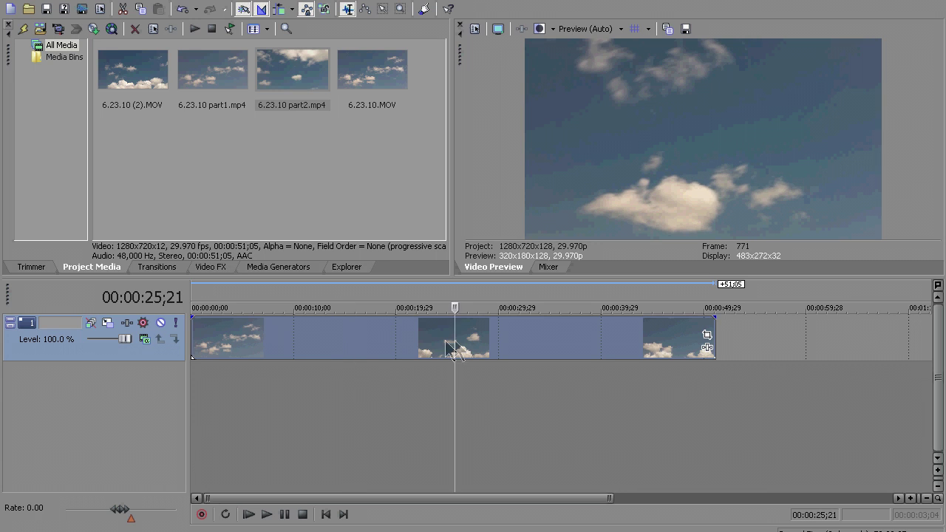
left_click(297, 337)
key("space")
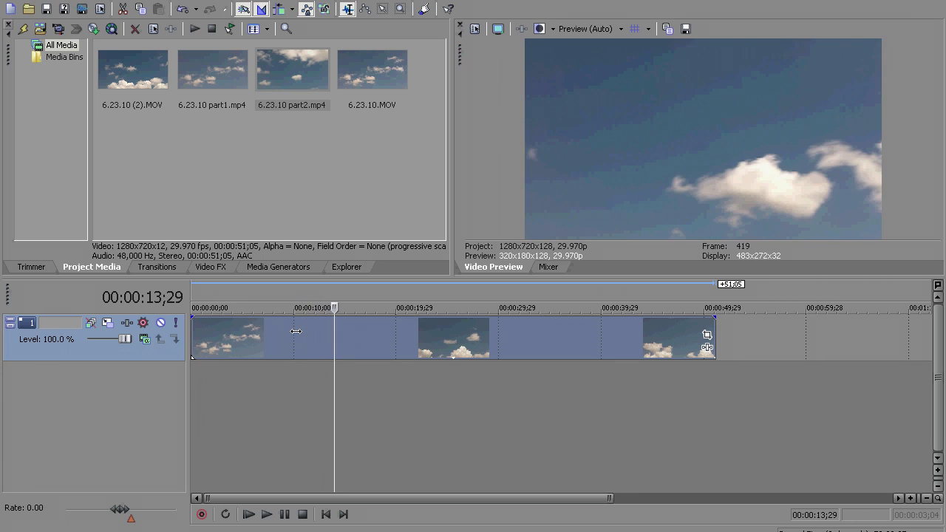
key("space")
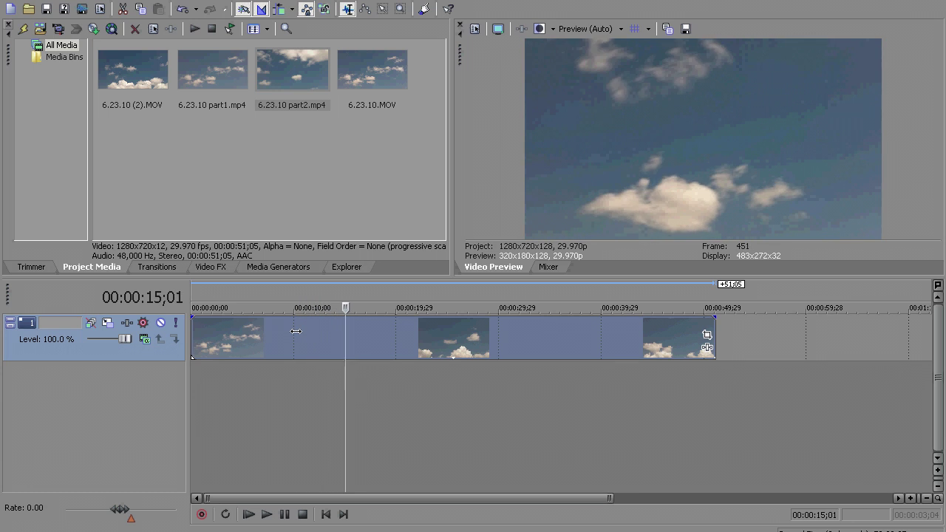
Step: Add a 300% velocity envelope to the part2 clip and trim its end to 00:00:15;01
left_click(118, 4)
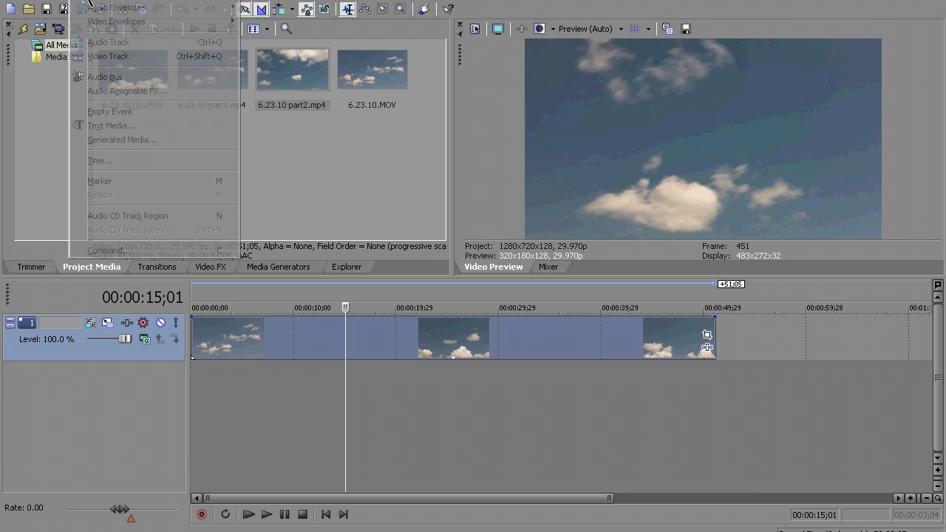
mouse_move(200, 26)
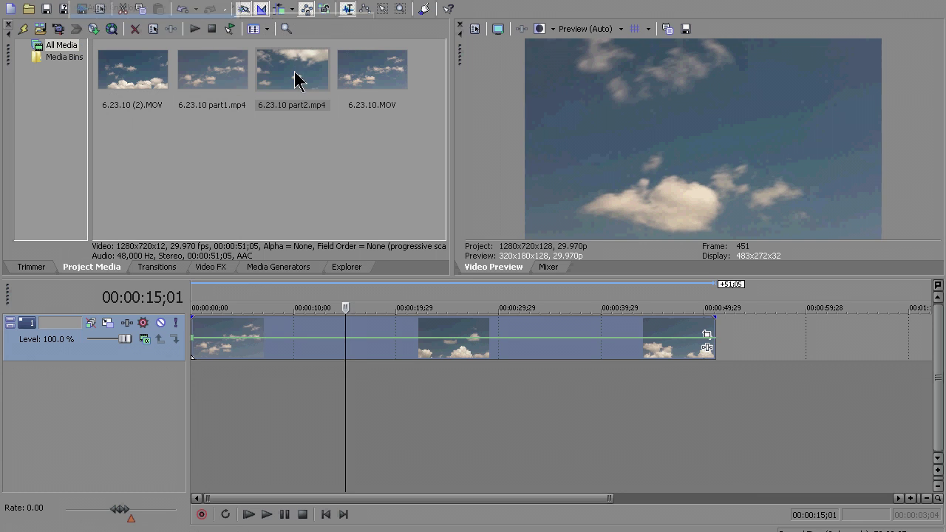
left_click_drag(196, 338, 193, 312)
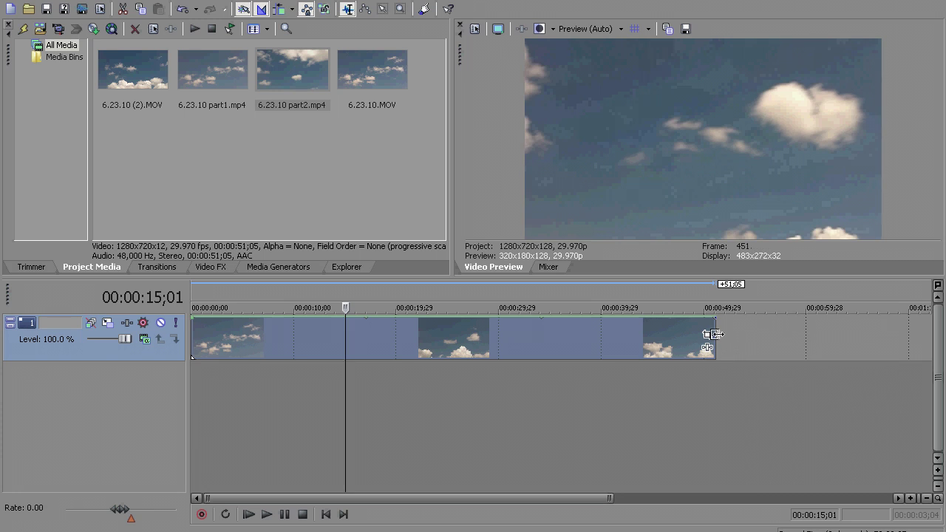
left_click_drag(713, 332, 366, 332)
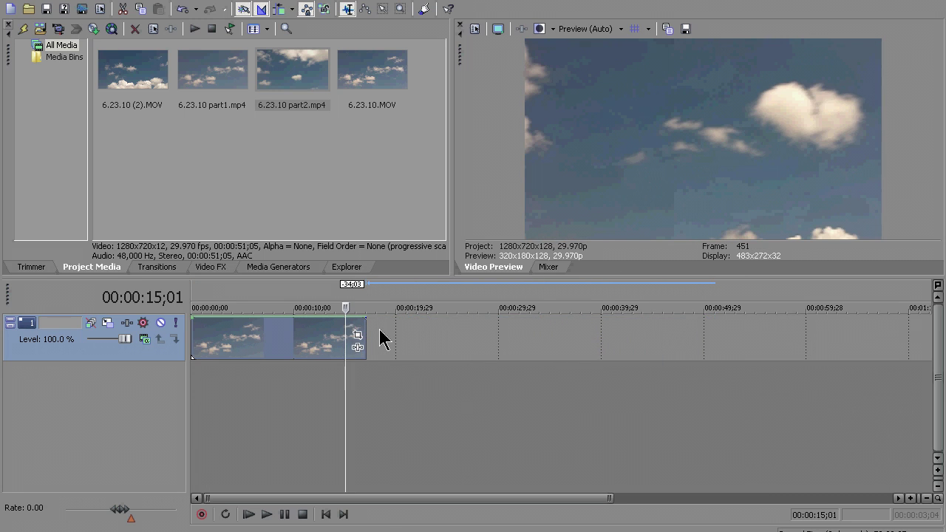
left_click_drag(362, 332, 345, 330)
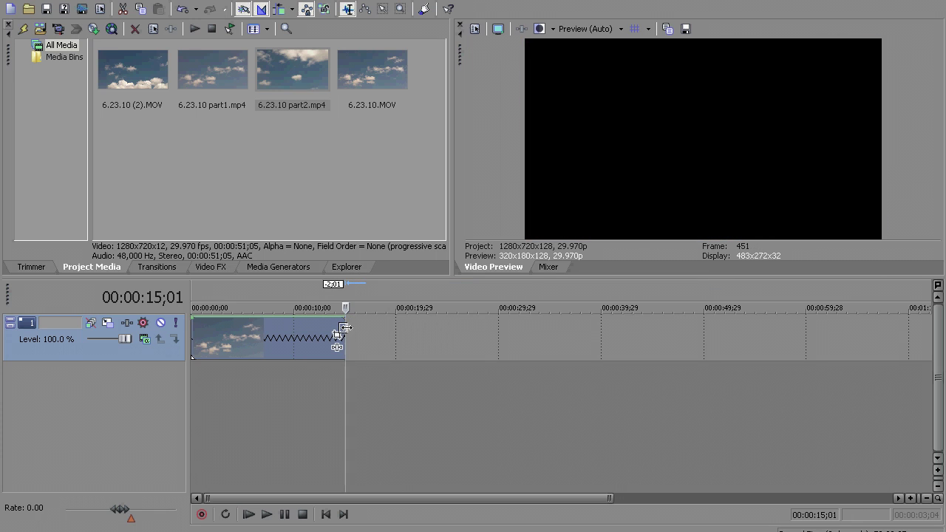
Step: Render the timeline to 6.23.10 part3.mp4, overwriting the existing file, and close the finished dialog
left_click(9, 4)
left_click(41, 91)
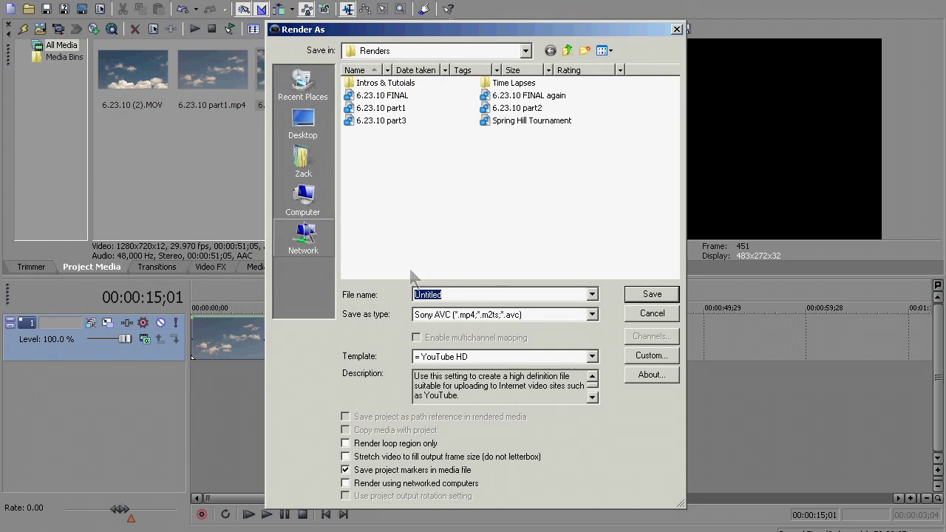
left_click(372, 119)
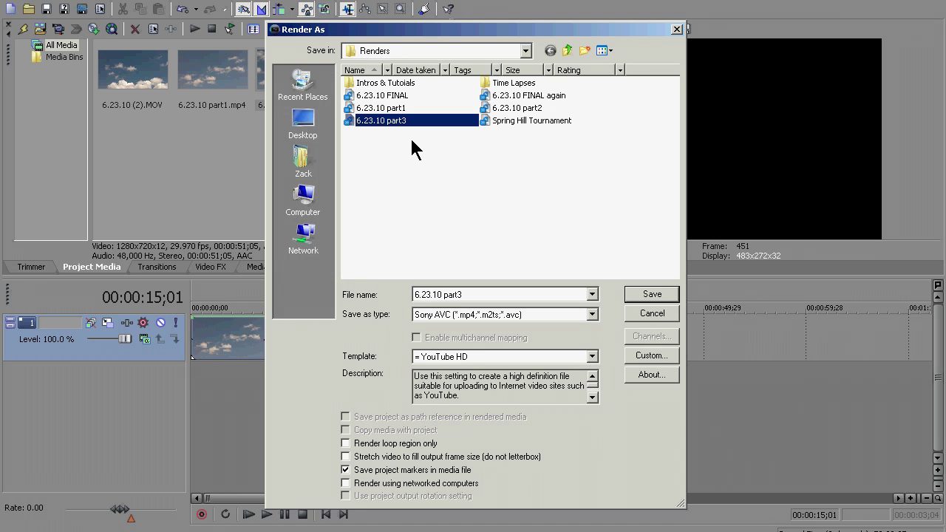
left_click(656, 299)
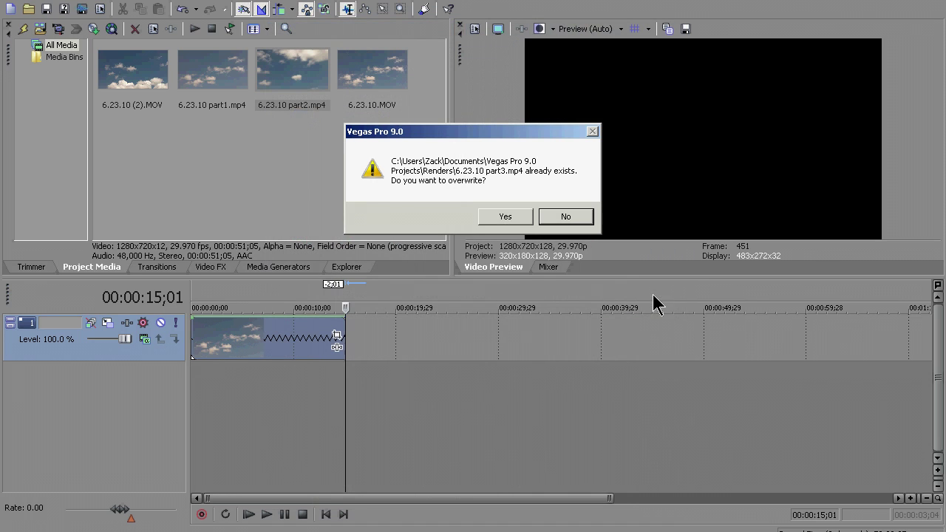
left_click(505, 218)
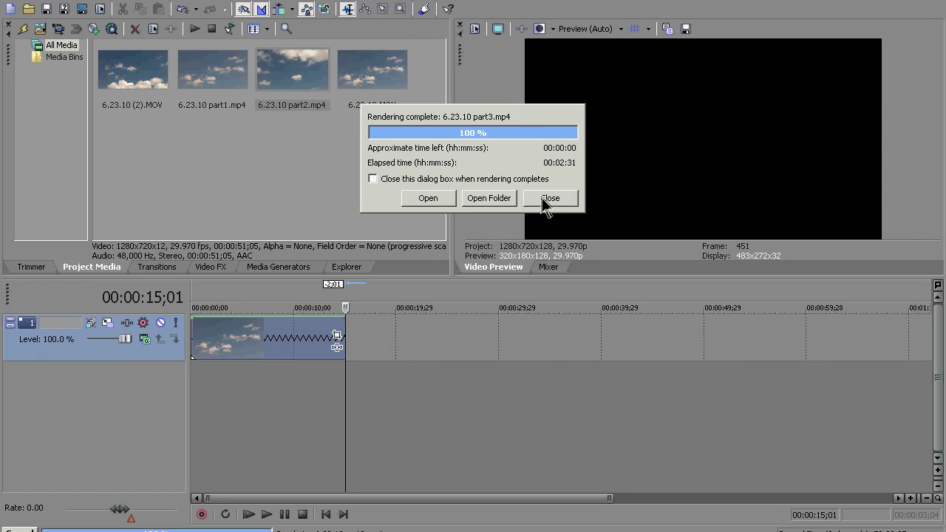
left_click(550, 199)
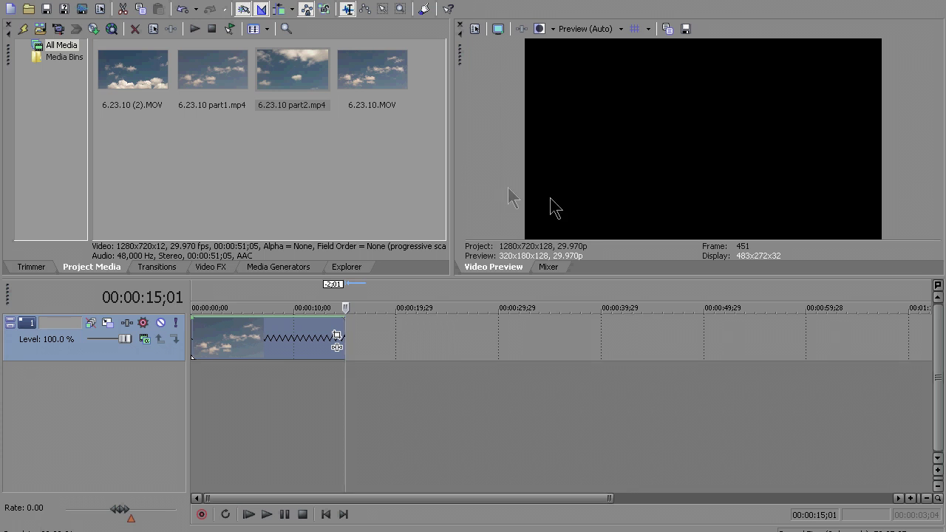
Step: Start a Render As to 6.23.10 part3, then decline the overwrite and cancel the render
left_click(187, 140)
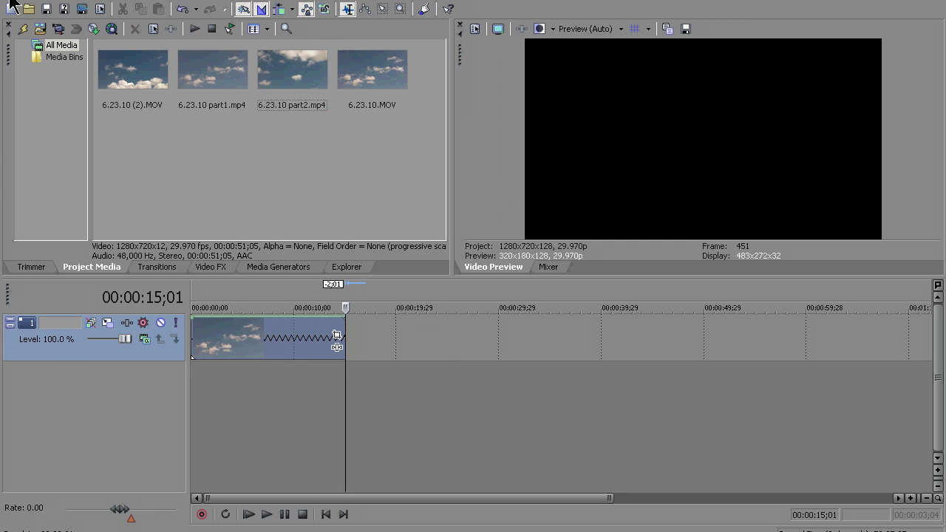
left_click(11, 2)
left_click(32, 91)
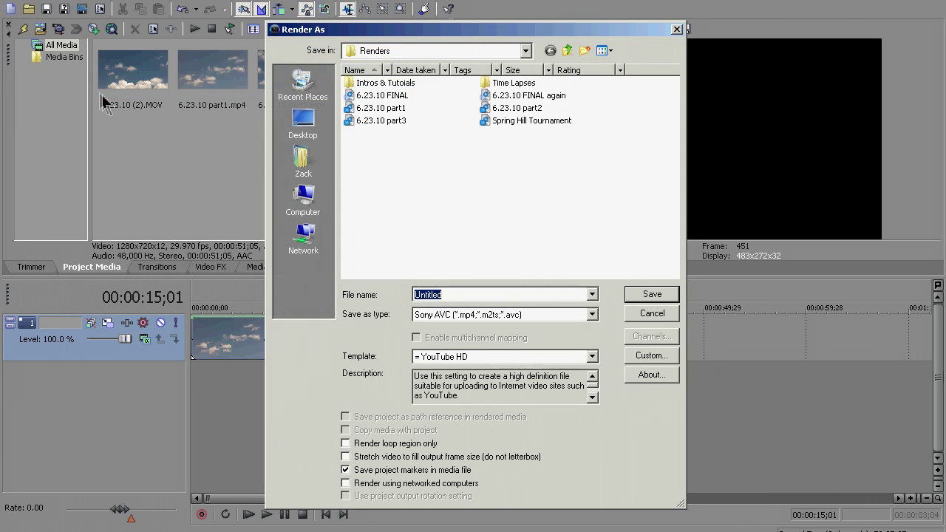
mouse_move(388, 130)
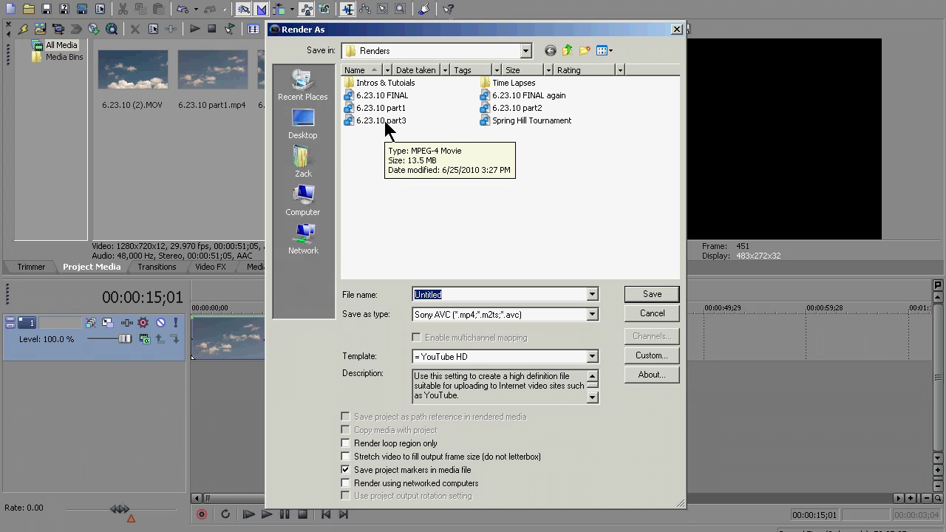
double_click(386, 123)
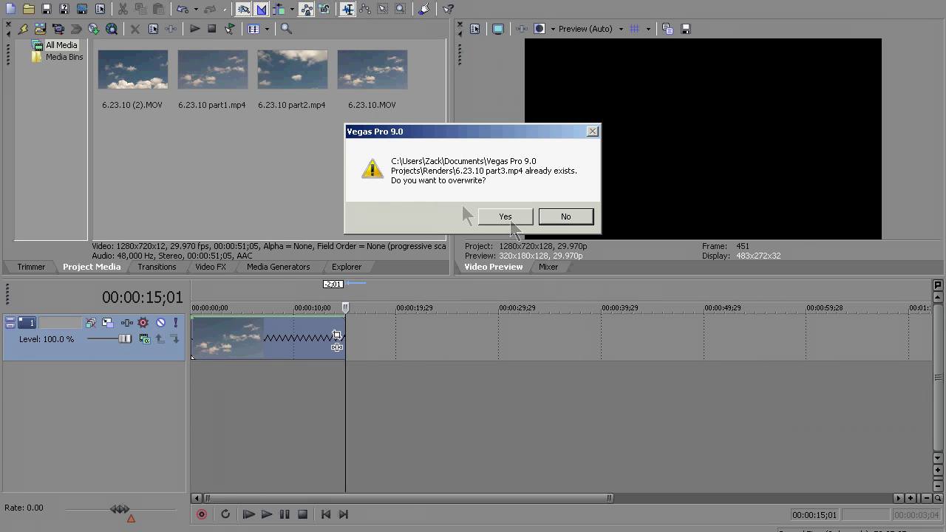
left_click(590, 220)
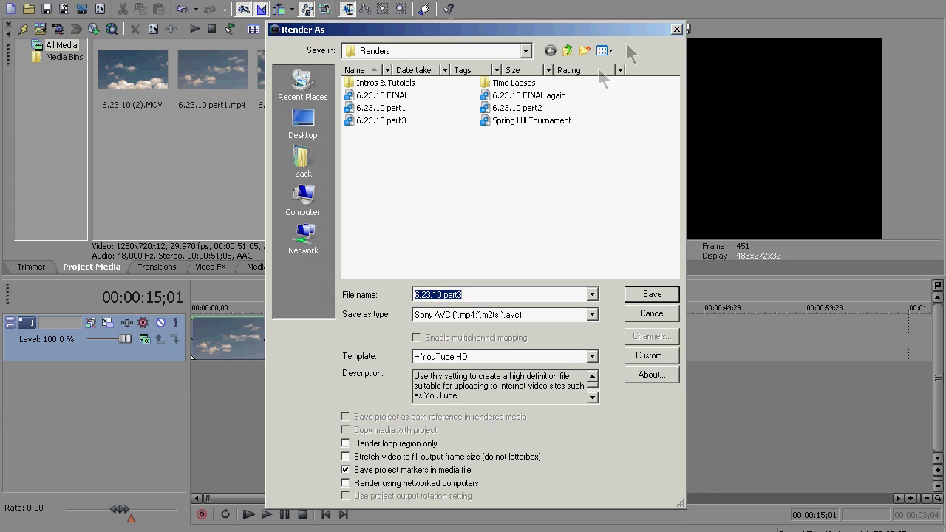
left_click(676, 29)
Step: Import 6.23.10 part3 into Project Media and delete the old clip from the timeline
left_click(44, 29)
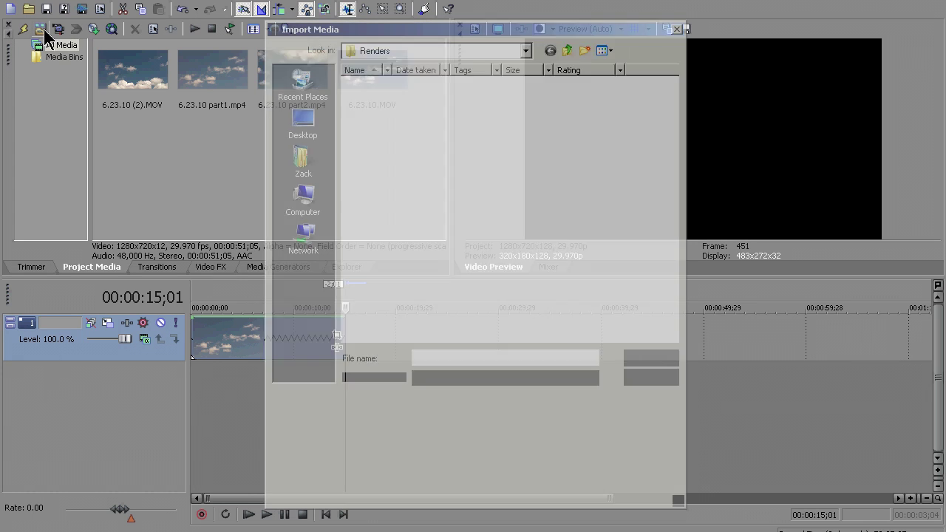
double_click(376, 120)
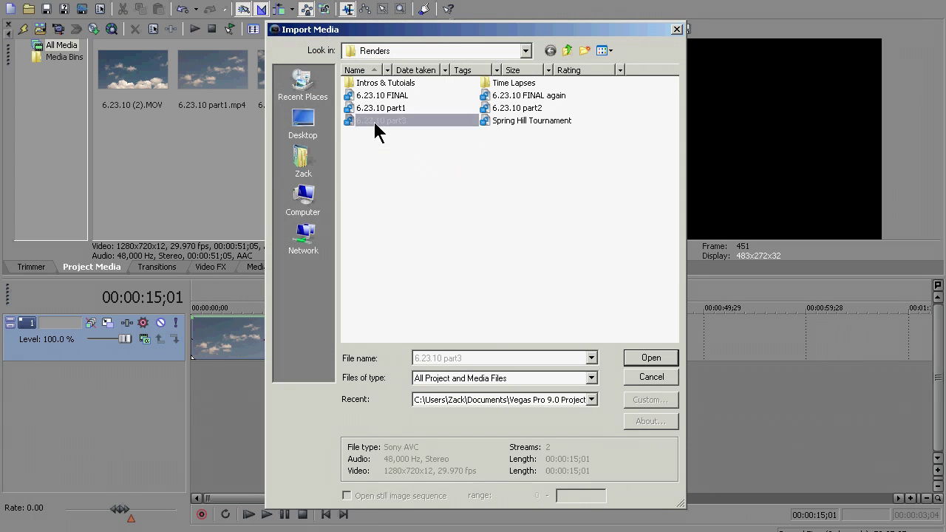
left_click(53, 358)
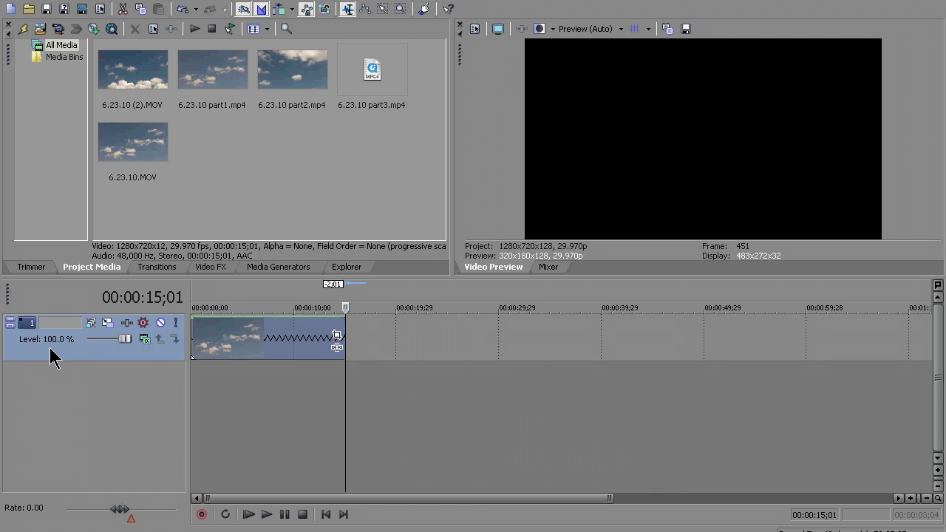
key("Delete")
Step: Place 6.23.10 part3.mp4 on the timeline without its audio track, playhead at 00:00:06;06
left_click_drag(399, 63, 186, 330)
left_click(37, 387)
key("Delete")
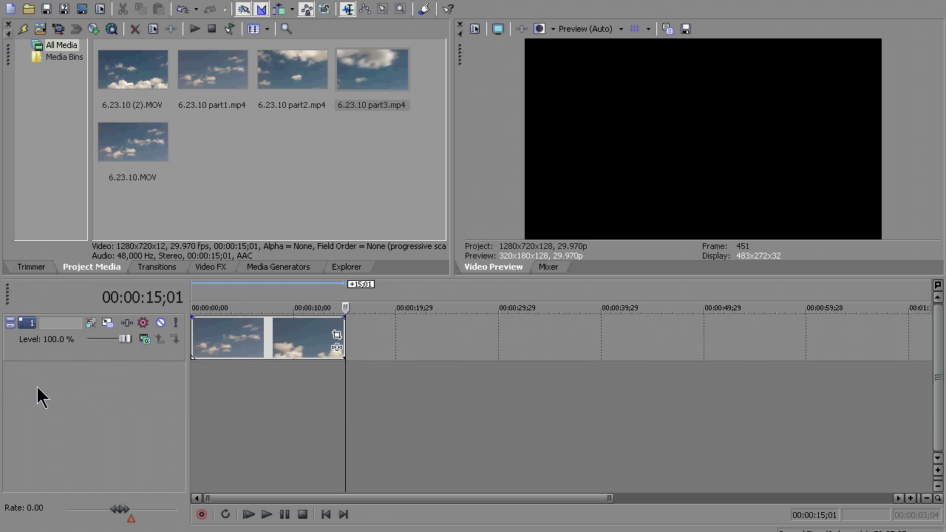
left_click(245, 339)
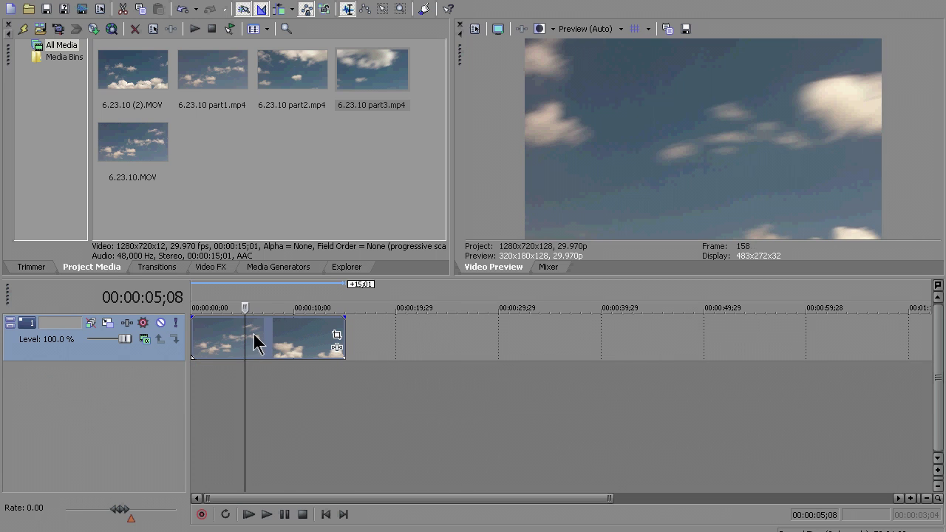
left_click(254, 340)
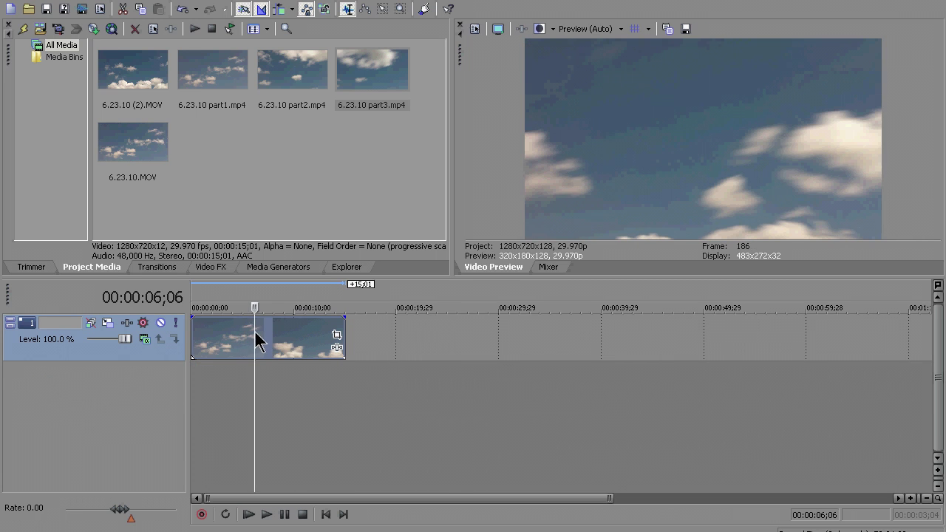
left_click(211, 267)
Step: Apply Color Curves to the part3 clip, lifting highlights and deepening shadows into an S-curve
left_click(45, 195)
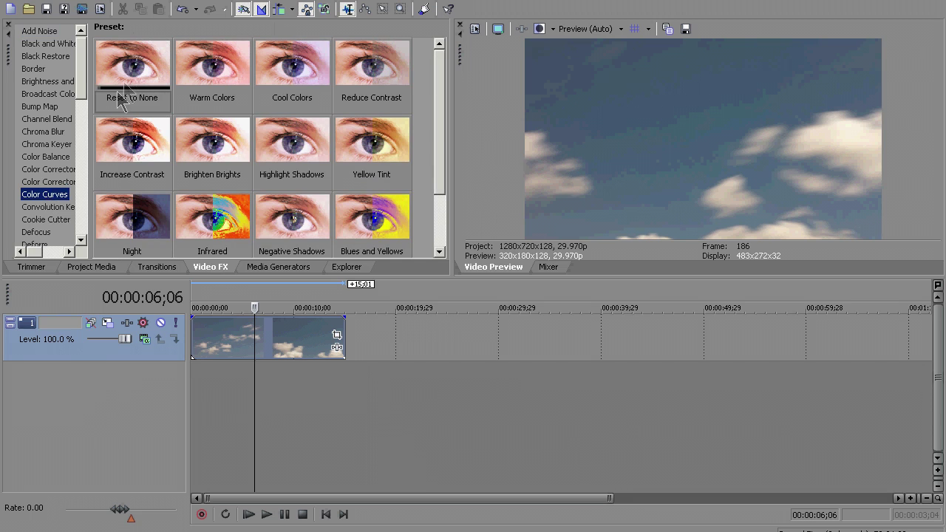
left_click_drag(172, 277, 216, 326)
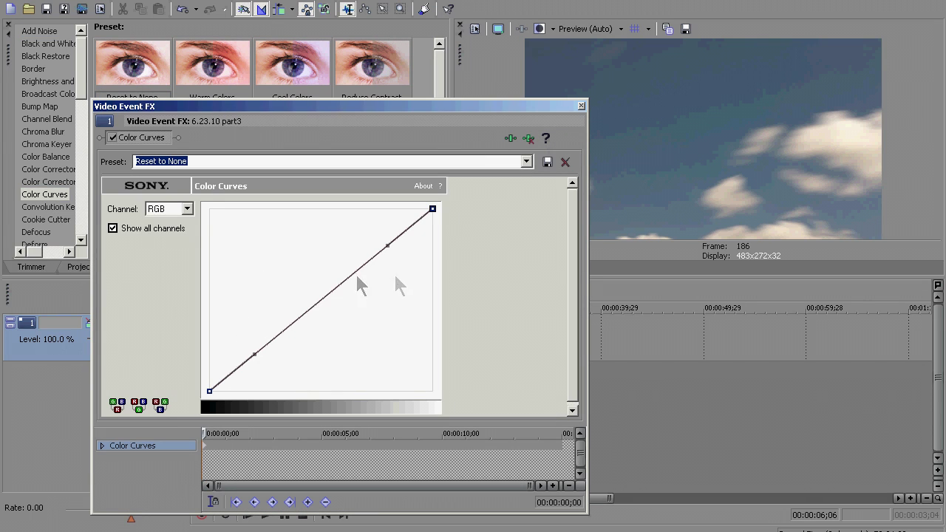
left_click_drag(389, 247, 360, 211)
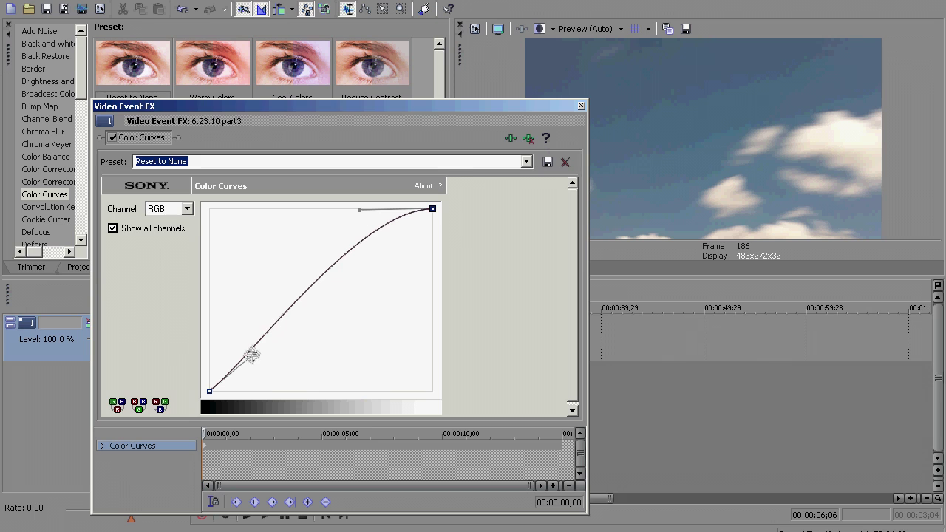
left_click_drag(251, 356, 263, 391)
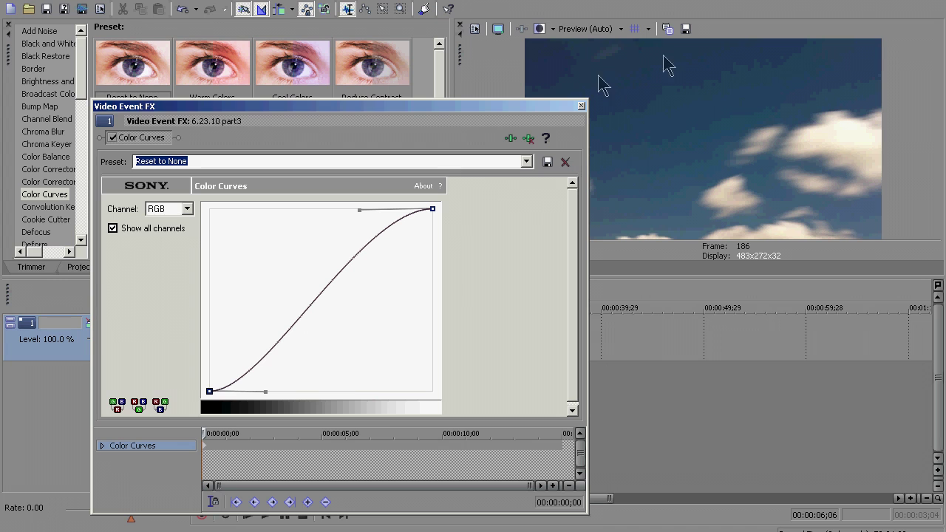
left_click(581, 107)
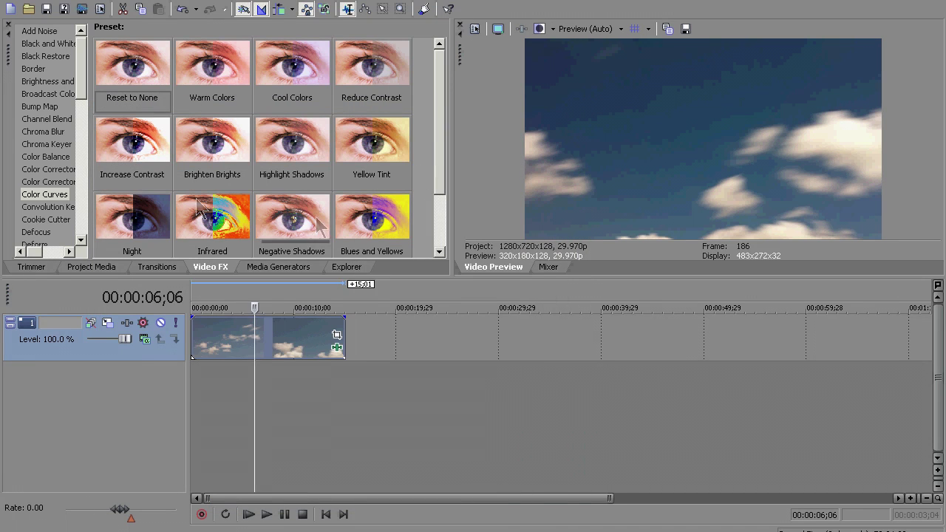
left_click(62, 171)
Step: Apply Color Corrector to the clip and tint the shadows a moderate blue
left_click_drag(124, 77, 212, 345)
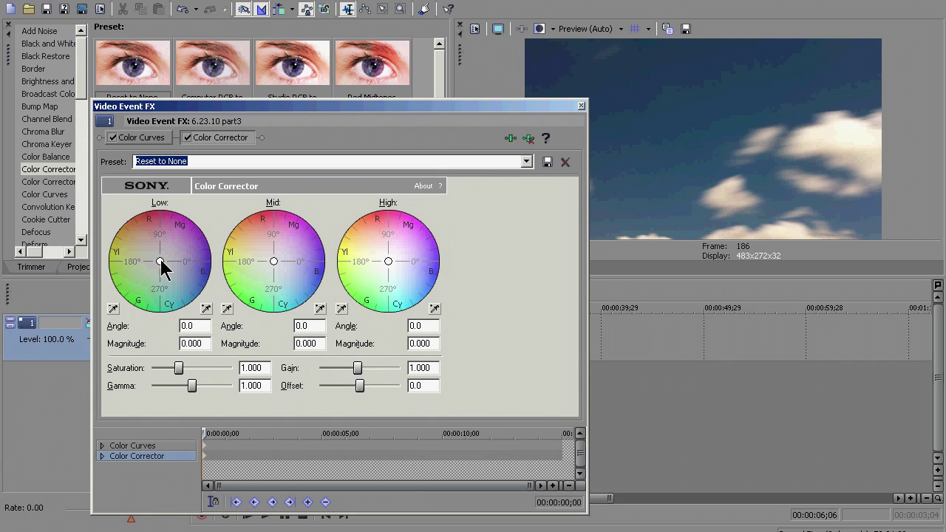
left_click_drag(160, 261, 210, 272)
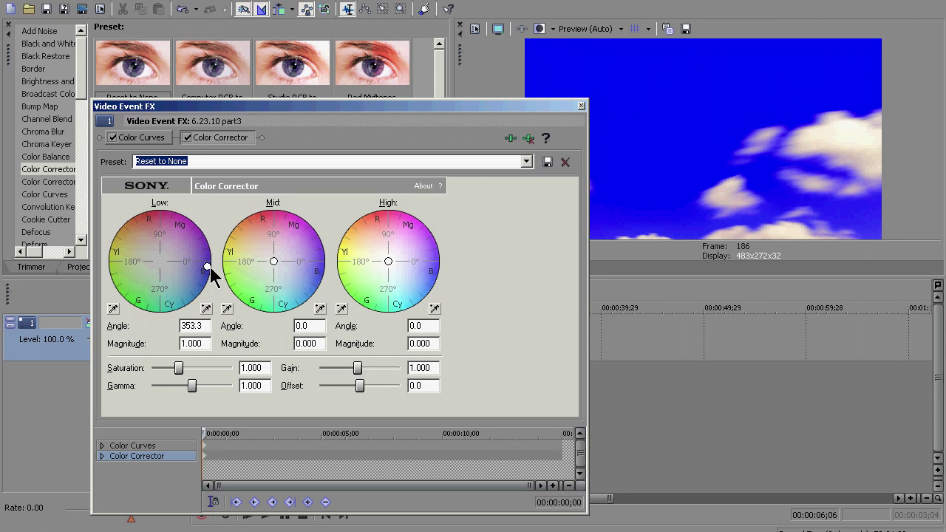
left_click_drag(209, 271, 187, 274)
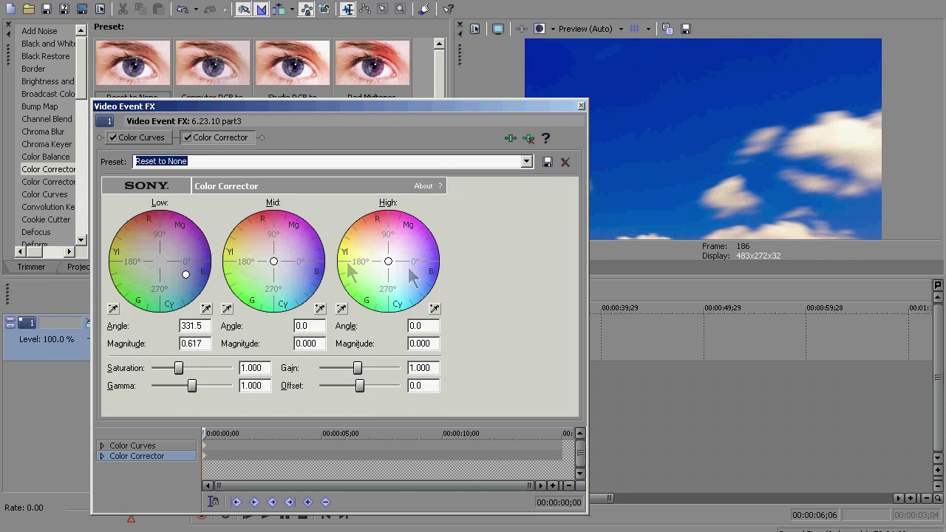
mouse_move(273, 261)
left_mouse_down()
mouse_move(264, 214)
mouse_move(274, 261)
left_mouse_up()
mouse_move(388, 260)
left_mouse_down()
mouse_move(407, 220)
mouse_move(363, 253)
mouse_move(381, 257)
left_mouse_up()
Step: Raise the Color Corrector saturation to 1.222 and lower gain to 0.891
mouse_move(179, 370)
left_mouse_down()
mouse_move(266, 371)
mouse_move(187, 368)
left_mouse_up()
left_click_drag(181, 366, 189, 386)
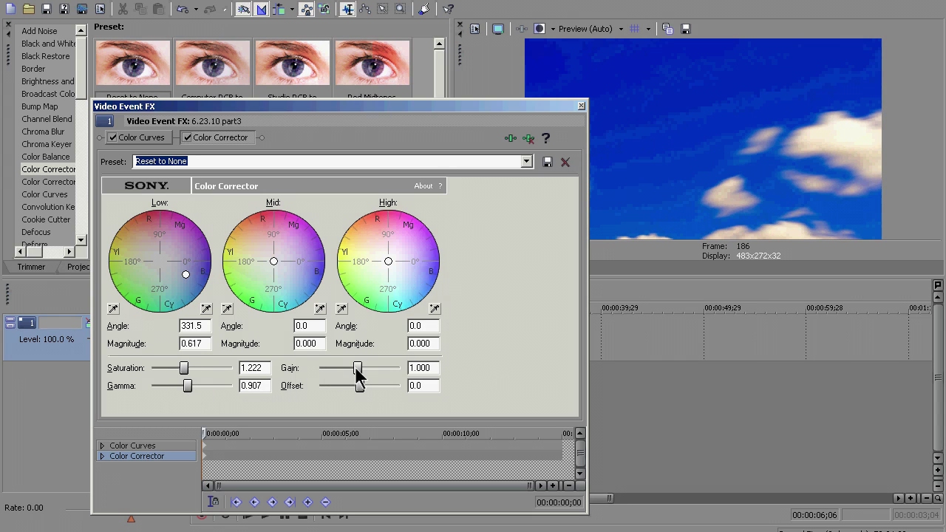
left_click_drag(356, 367, 352, 368)
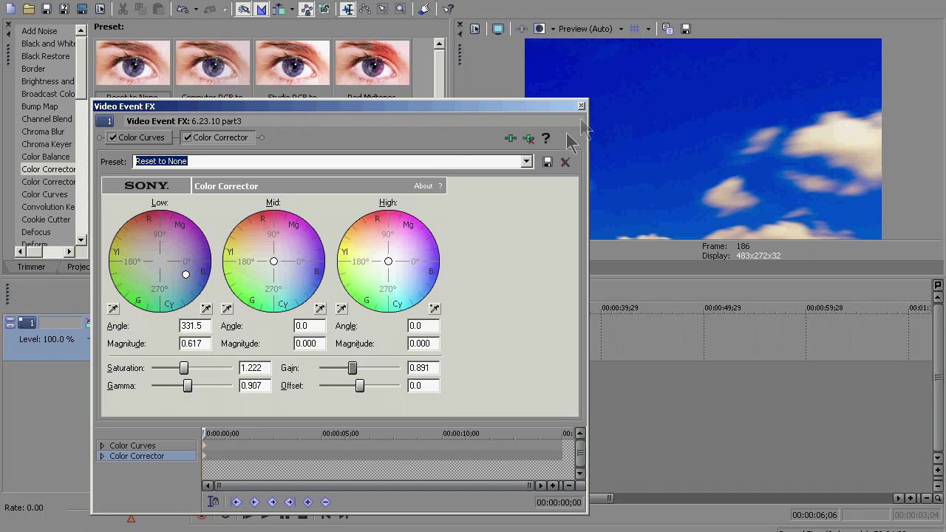
left_click(581, 106)
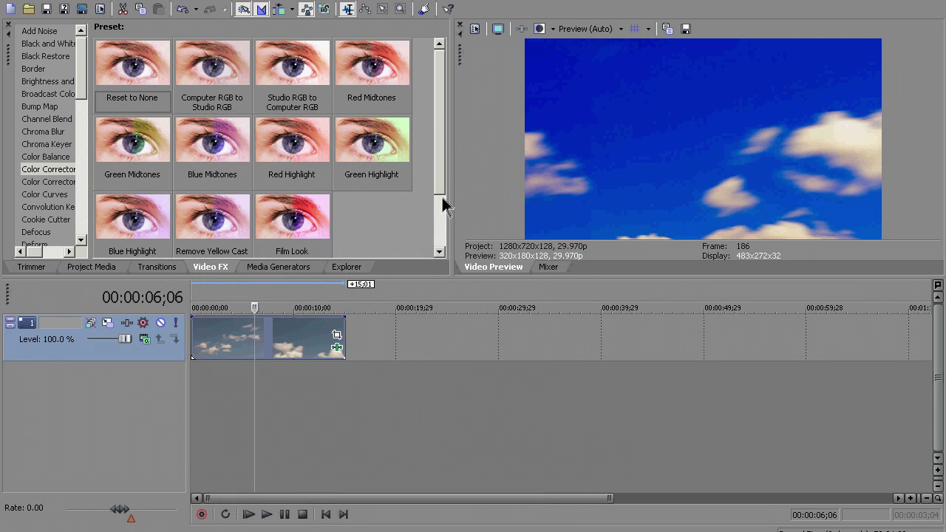
Step: Render the graded project over the existing 6.23.10 FINAL.mp4 file
left_click(13, 2)
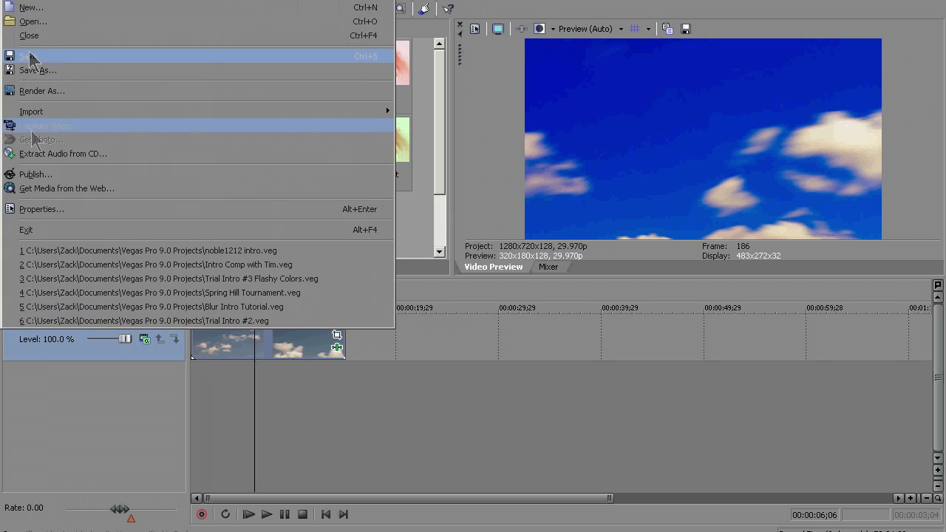
left_click(44, 90)
left_click(388, 95)
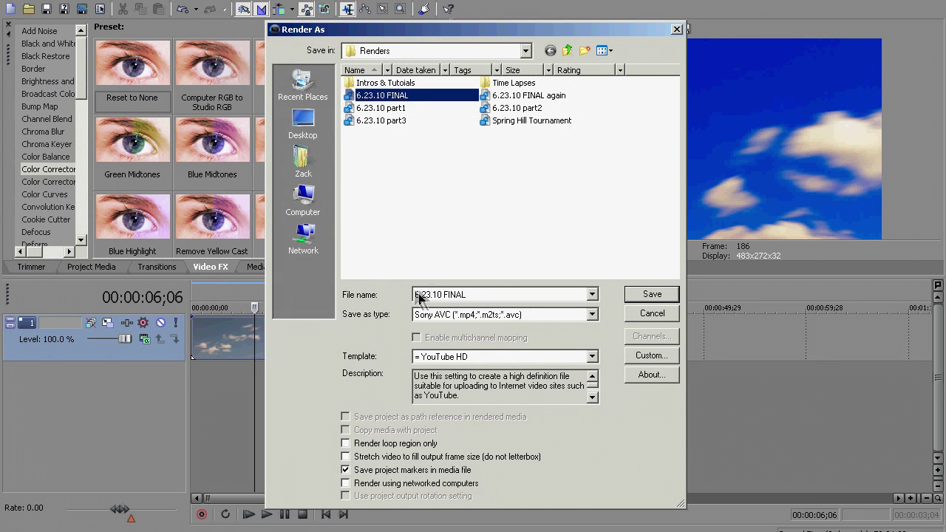
left_click(652, 295)
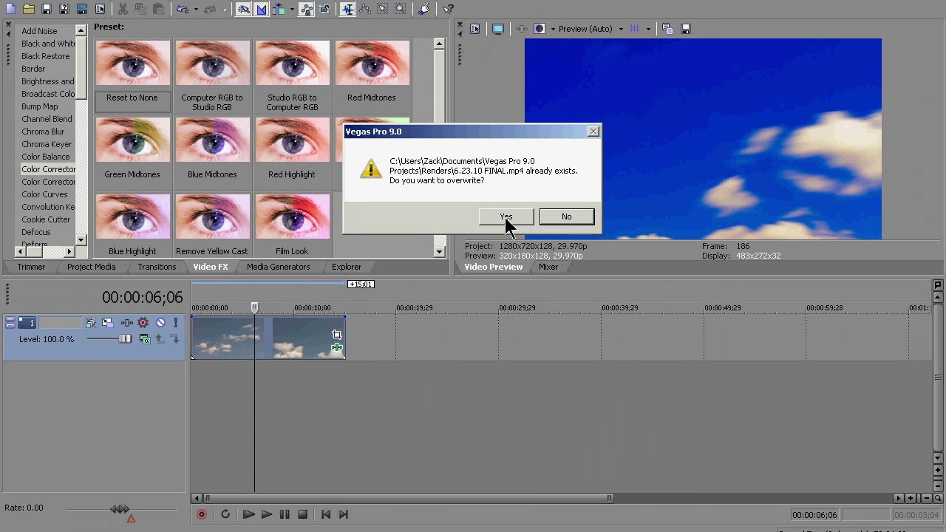
left_click(505, 217)
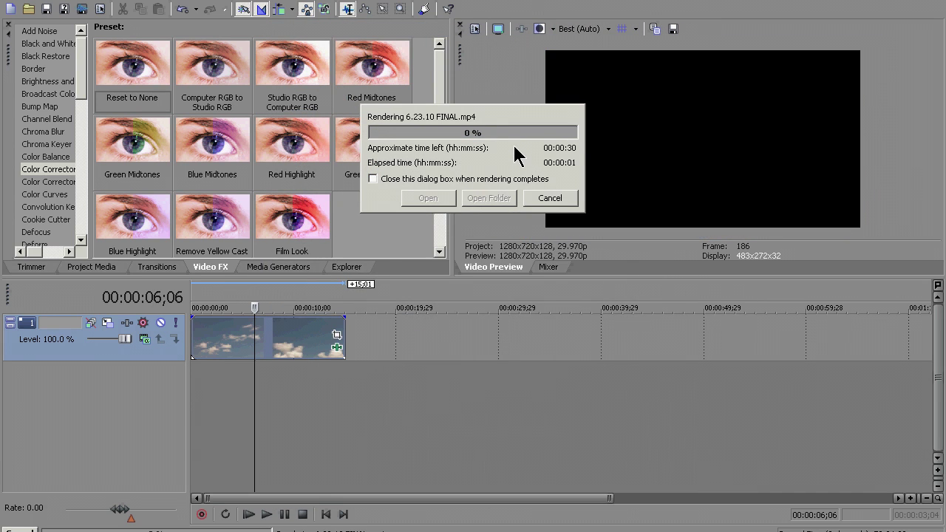